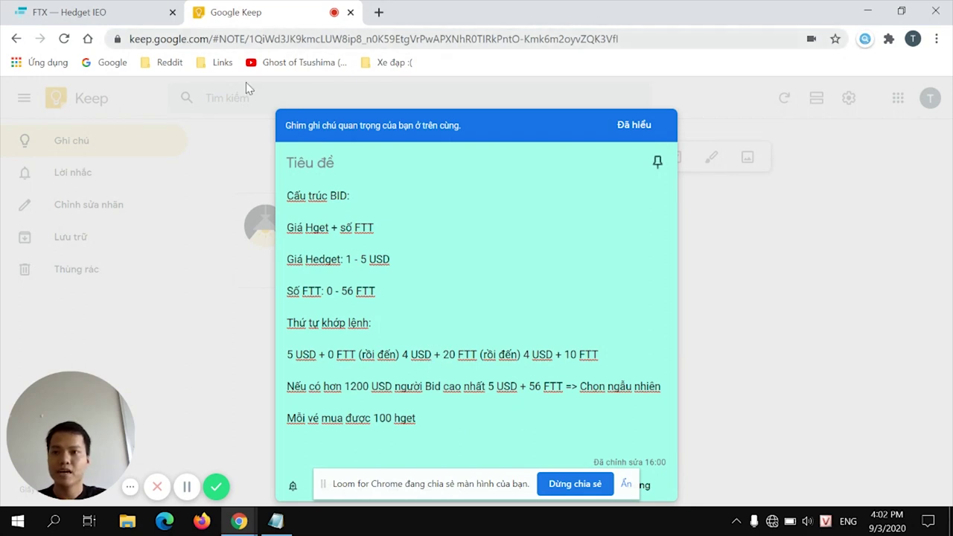
- Switch to the FTX Hedget IEO page and read through its preparation and participation instructions
left_click(134, 9)
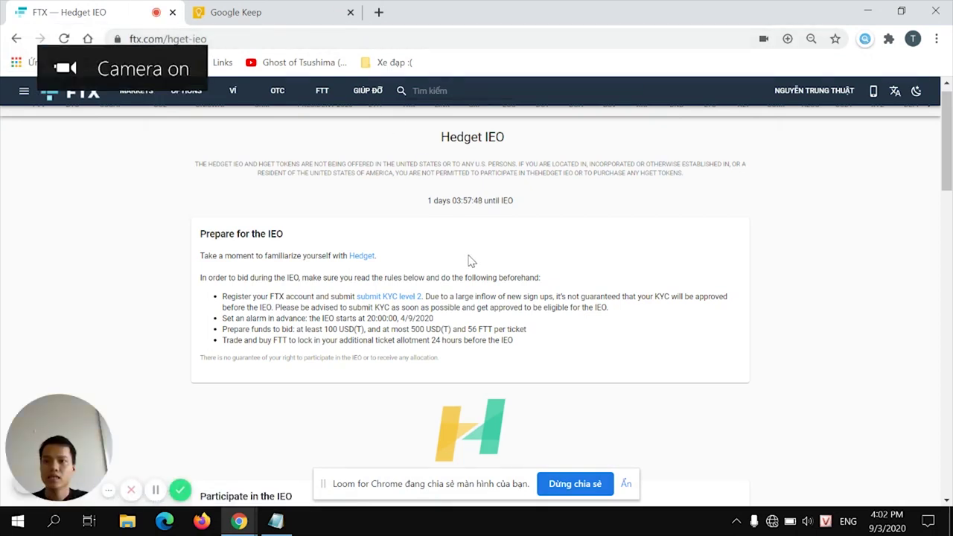
left_click(259, 39)
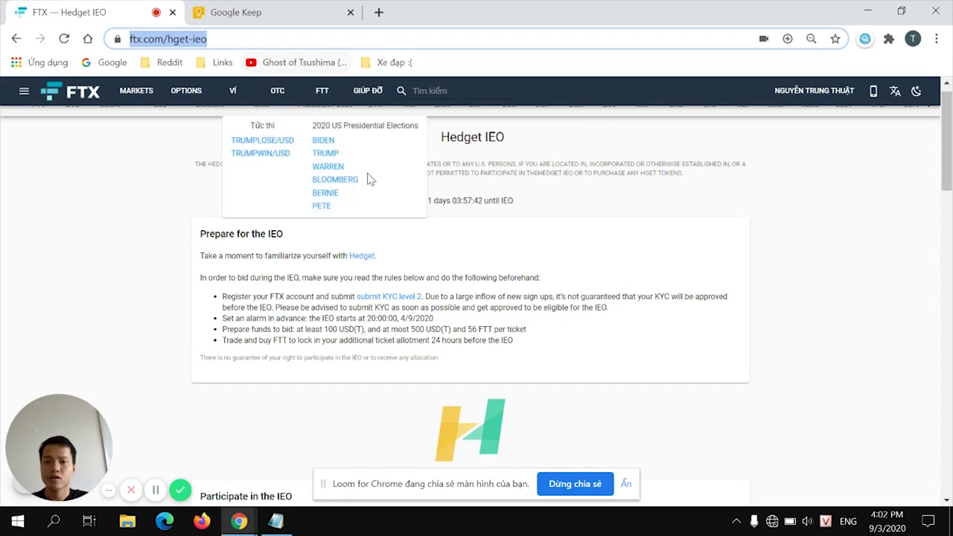
left_click(546, 221)
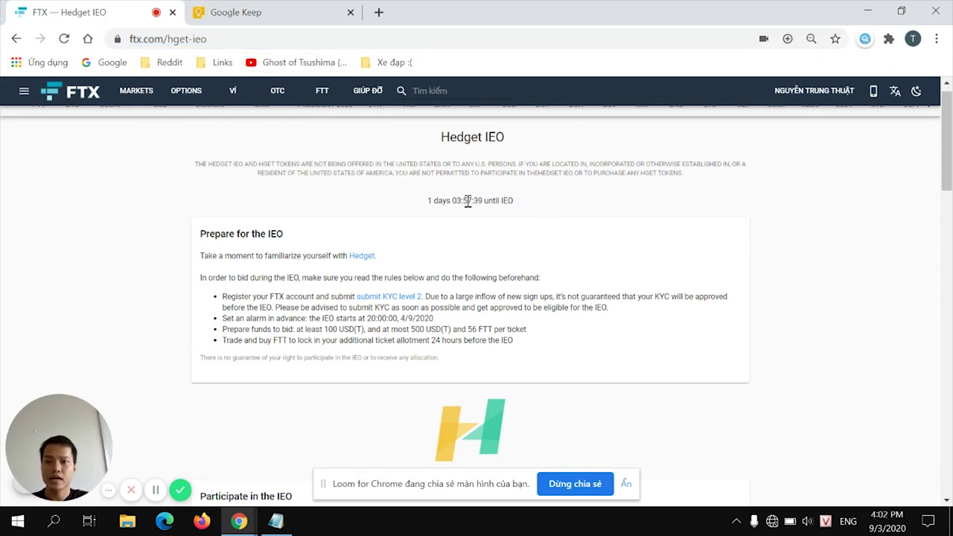
scroll(553, 299, "down", 1)
scroll(613, 288, "up", 1)
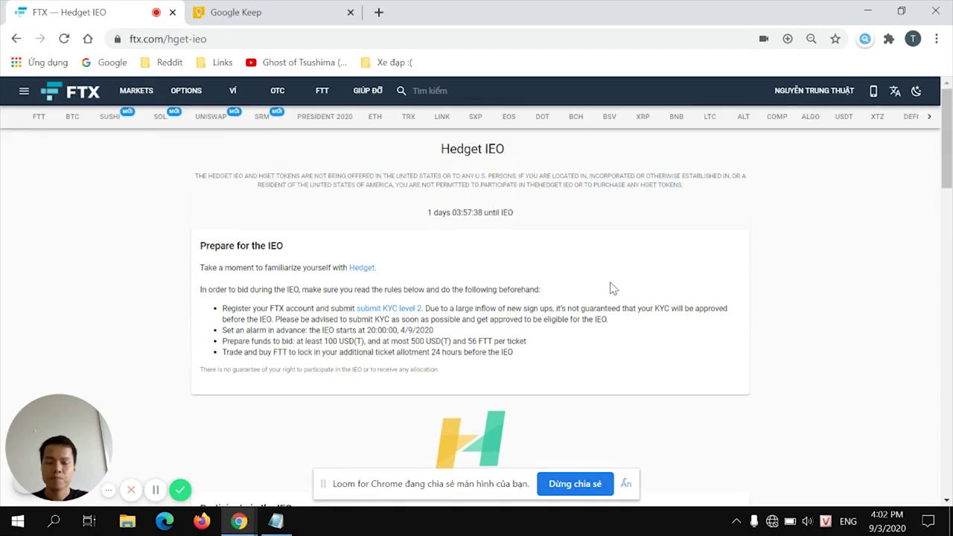
scroll(664, 312, "down", 3)
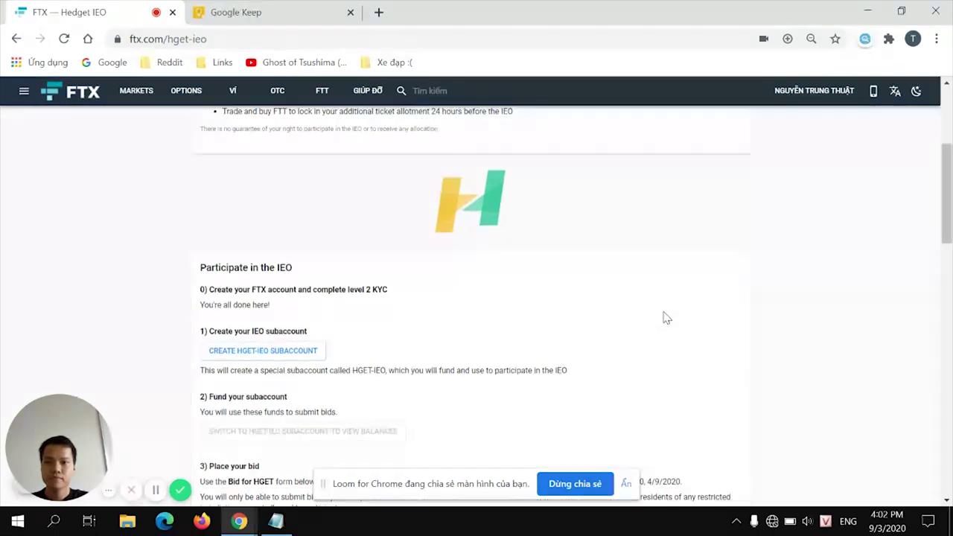
scroll(665, 313, "up", 3)
scroll(666, 313, "down", 8)
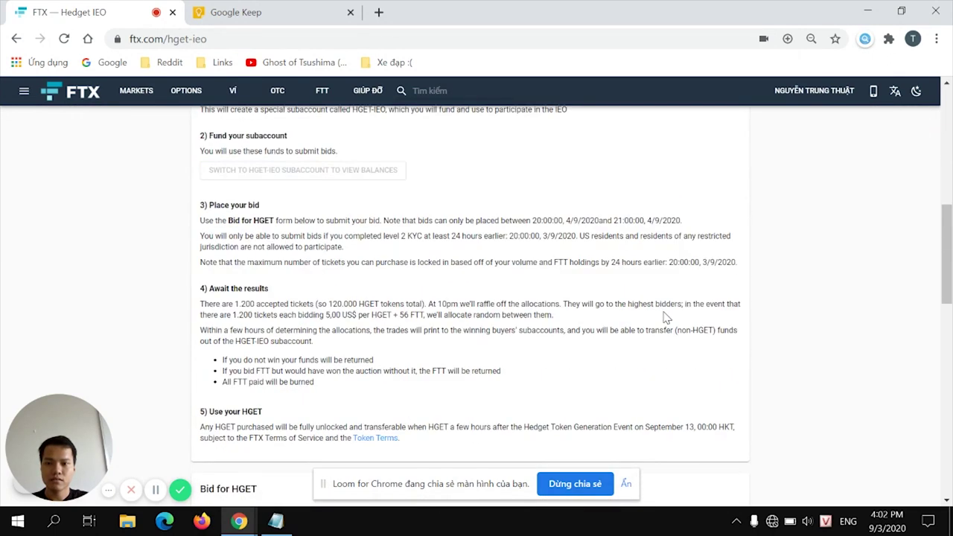
scroll(667, 318, "down", 6)
scroll(666, 318, "up", 11)
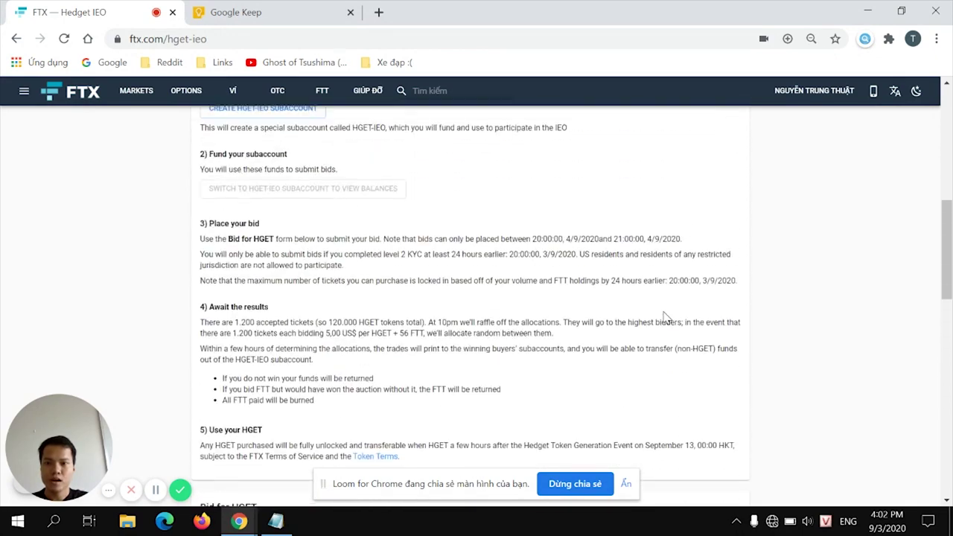
- Create the HGET-IEO subaccount in the Participate in the IEO section
scroll(665, 318, "down", 1)
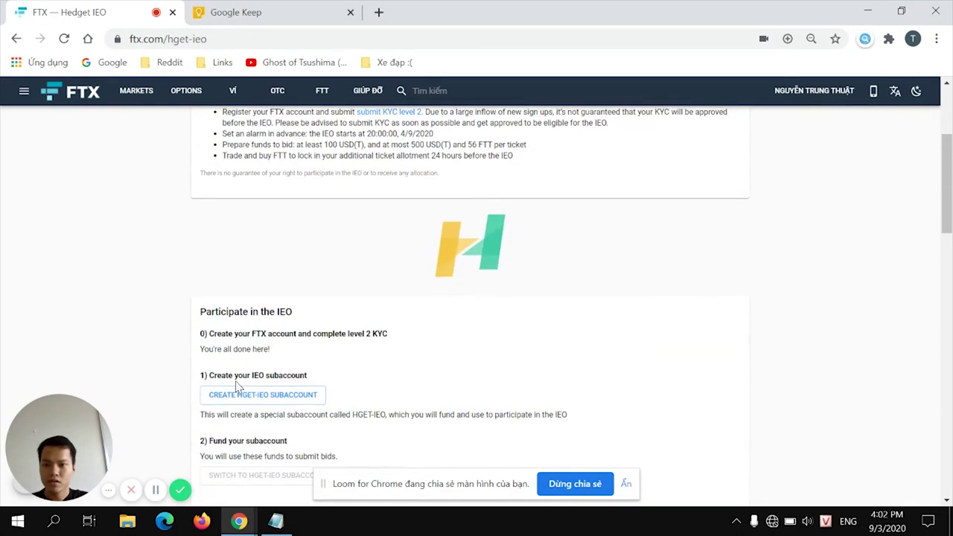
scroll(406, 376, "down", 1)
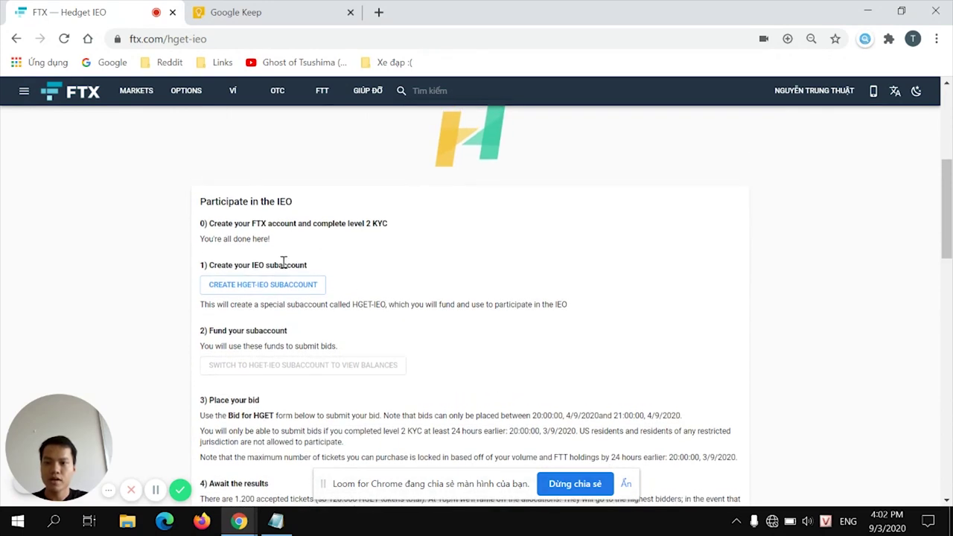
left_click(302, 287)
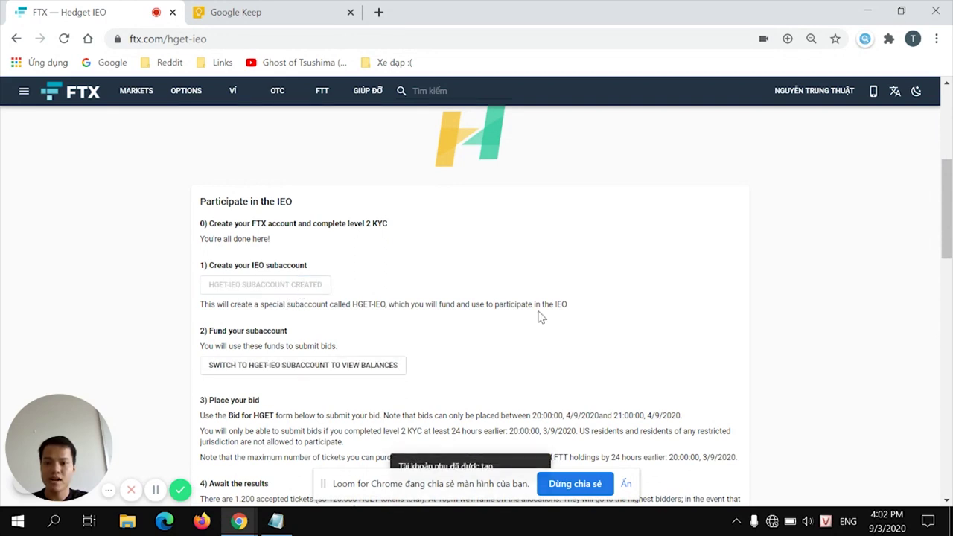
- Switch to the HGET-IEO subaccount and view its balances in the Fund your subaccount section
scroll(541, 318, "down", 1)
scroll(598, 343, "down", 1)
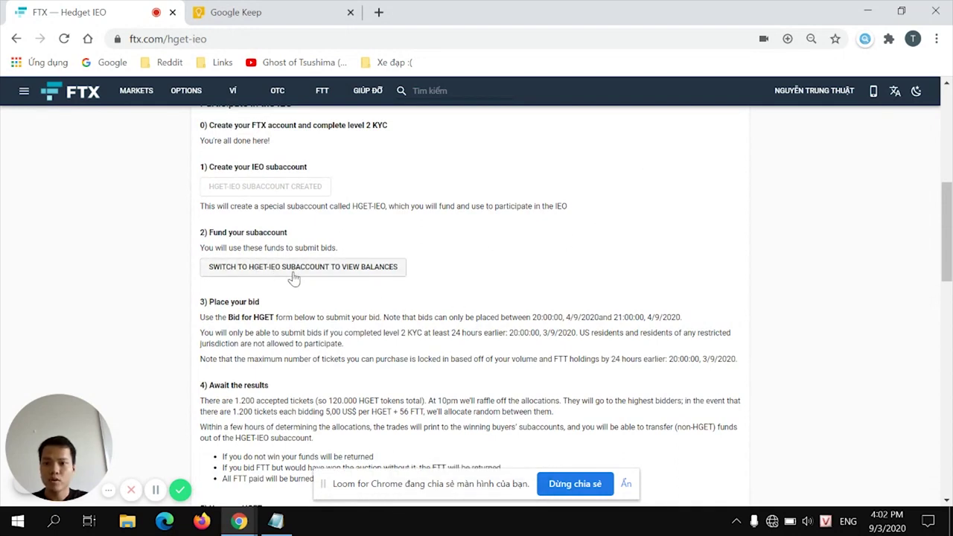
left_click(312, 276)
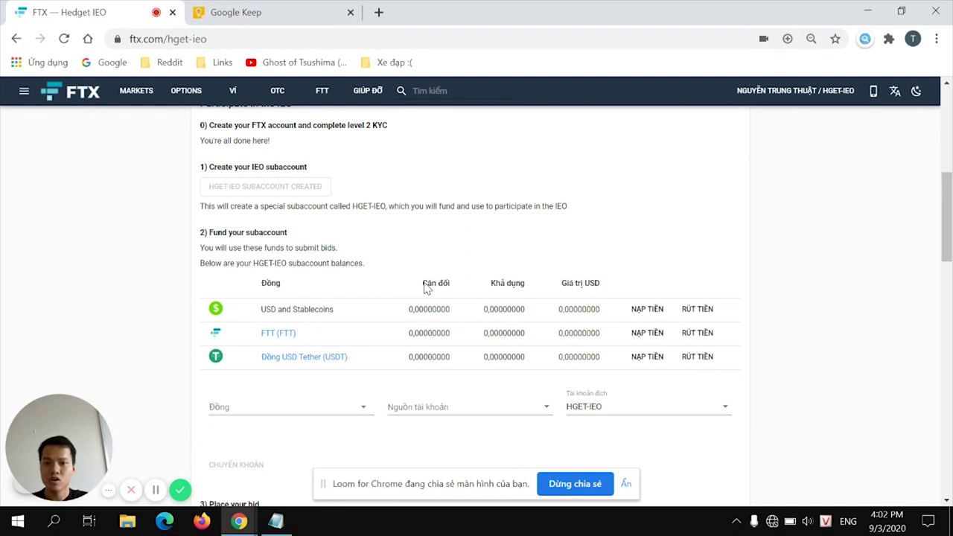
scroll(605, 339, "down", 1)
scroll(605, 336, "up", 1)
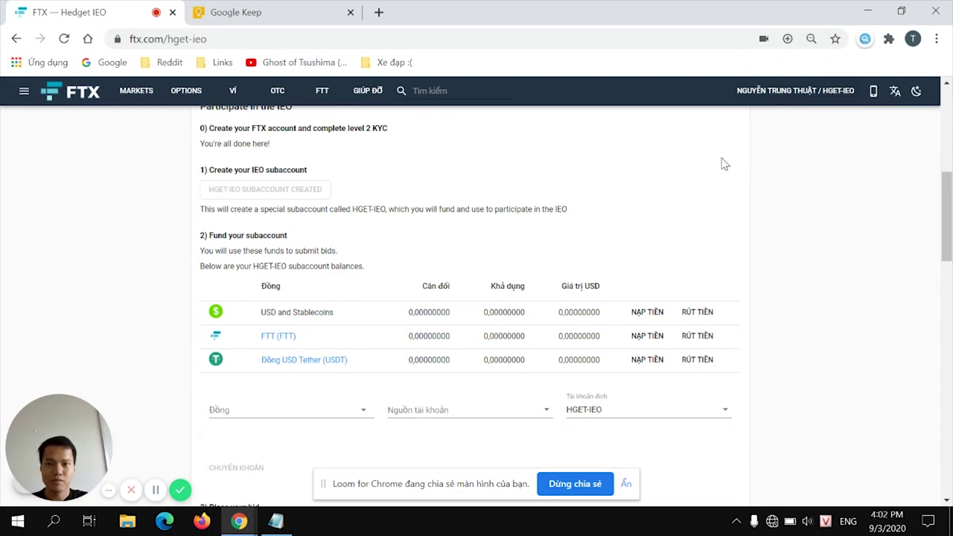
- Choose USD as the coin and the main account (Tài khoản chính) as the source for the transfer to HGET-IEO
scroll(510, 267, "down", 1)
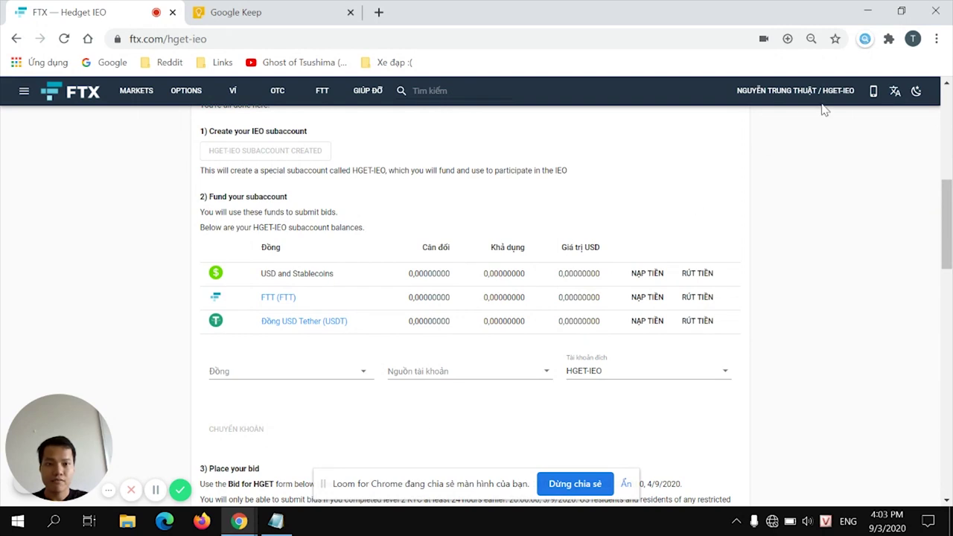
left_click(365, 372)
left_click(313, 394)
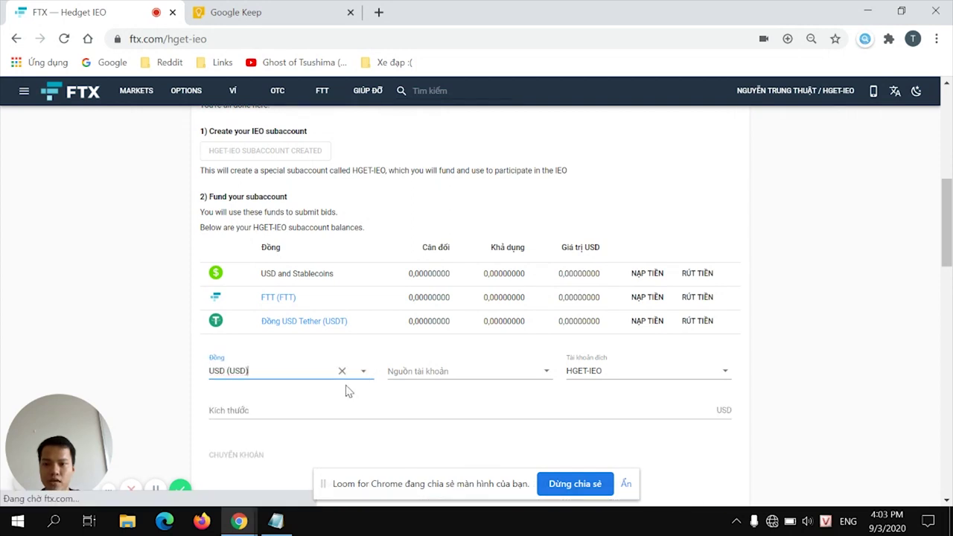
left_click(545, 373)
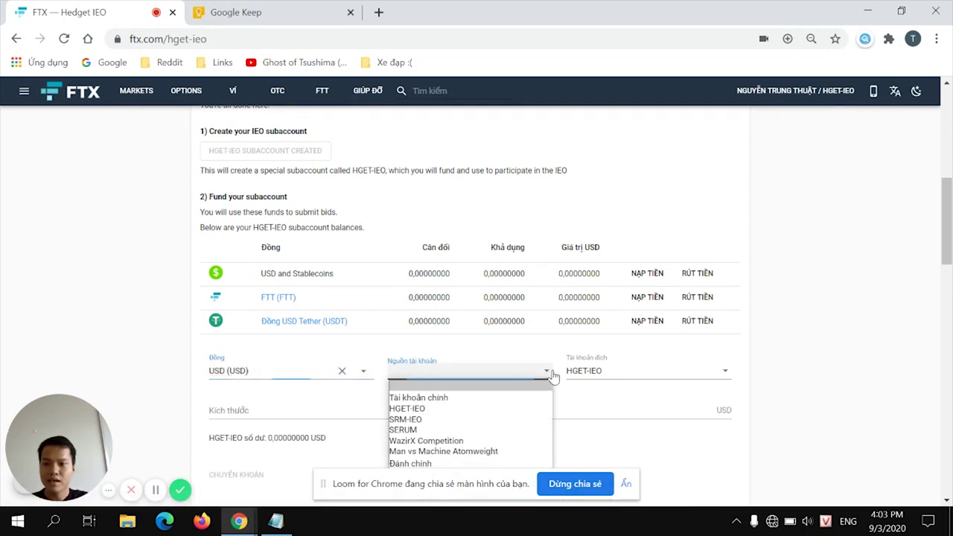
left_click(481, 398)
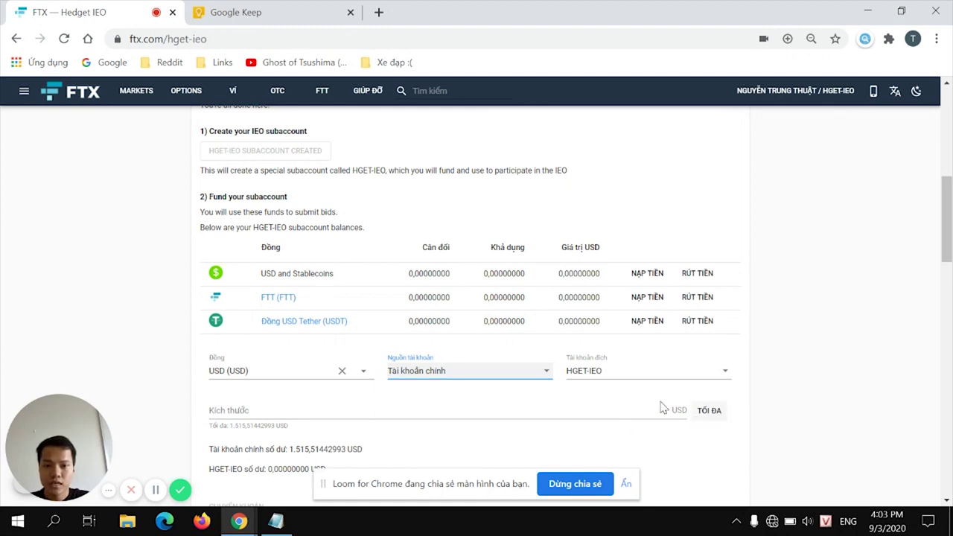
- Set the transfer amount to 1500 USD and submit the transfer to the HGET-IEO subaccount
left_click(619, 414)
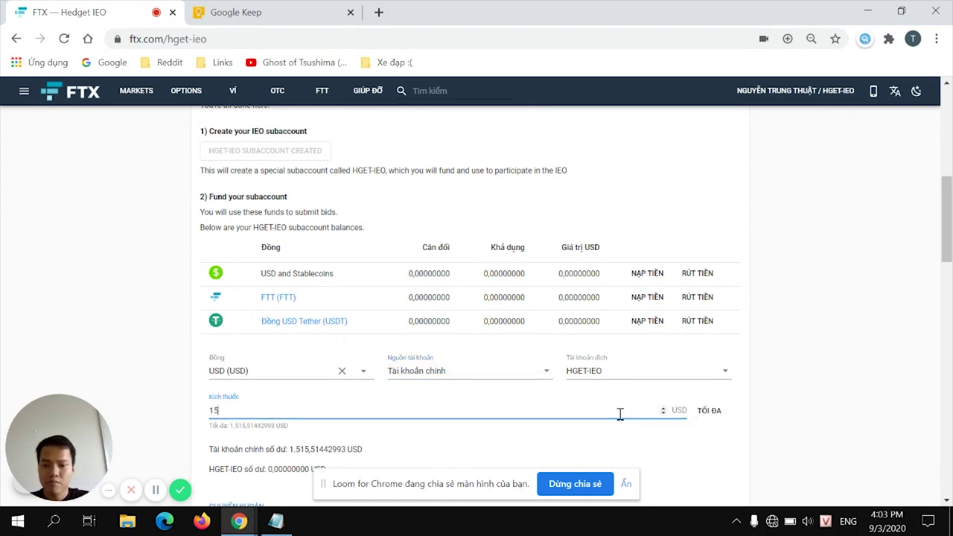
left_click(709, 445)
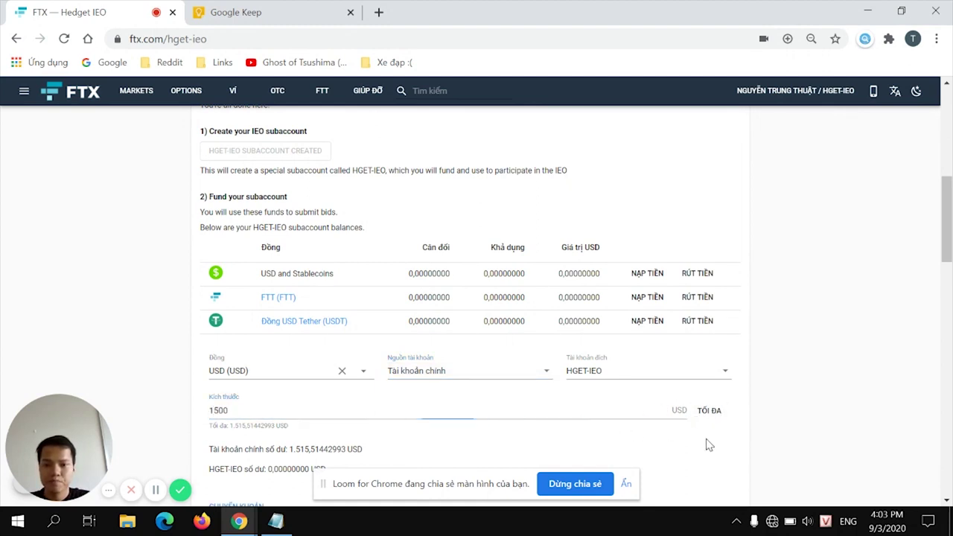
scroll(654, 459, "down", 1)
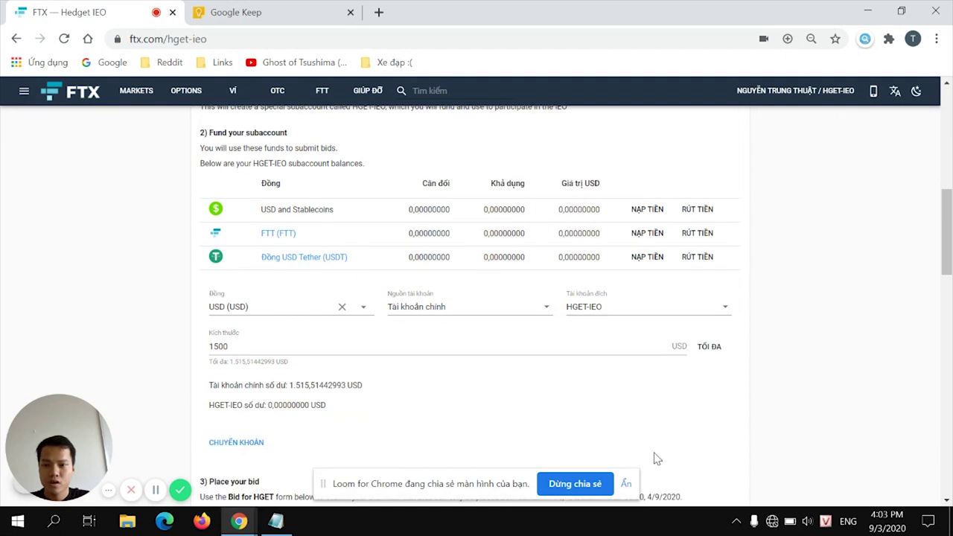
left_click(242, 444)
- Change the transfer form's coin from USD to FTT, keeping the main account as the source
scroll(513, 399, "up", 1)
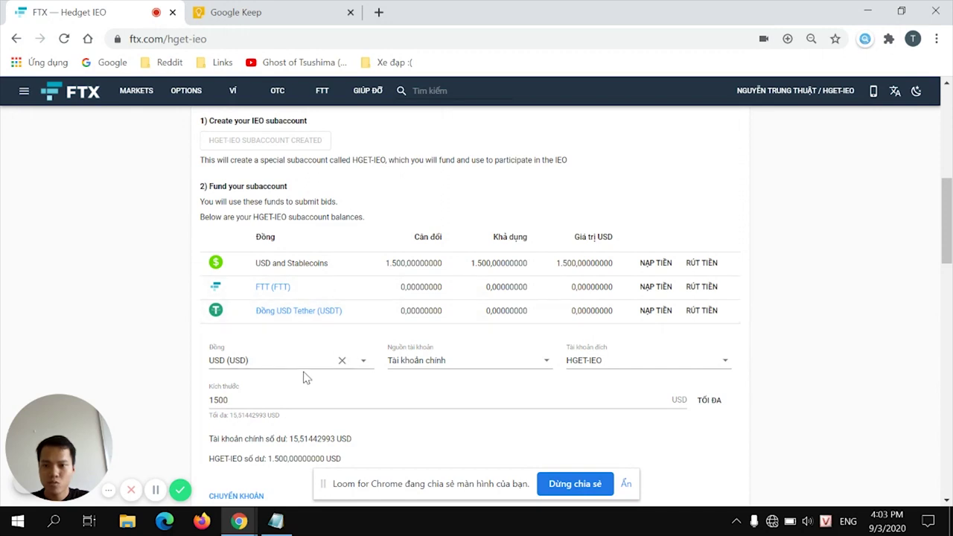
left_click(366, 368)
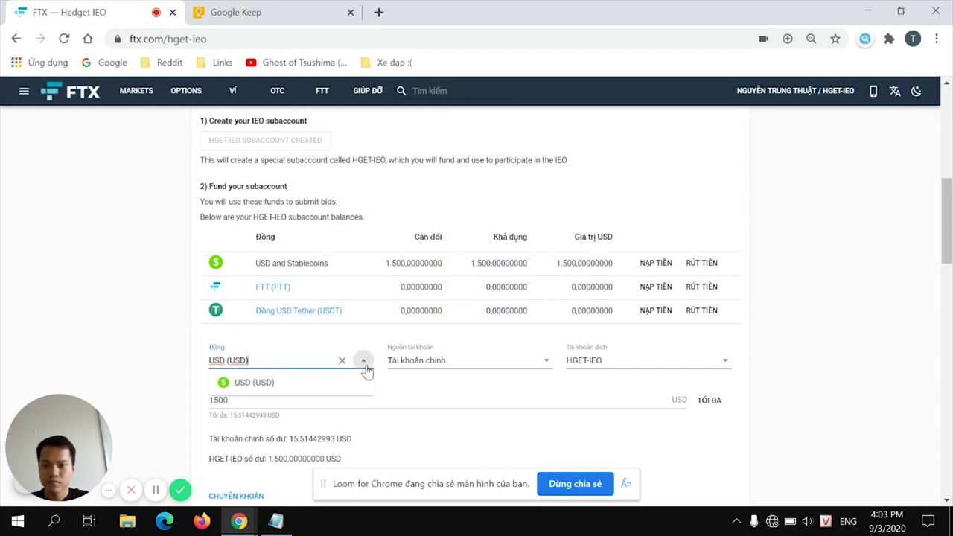
key("BackSpace")
key("BackSpace")
key("BackSpace")
key("BackSpace")
key("BackSpace")
key("BackSpace")
key("BackSpace")
key("BackSpace")
key("BackSpace")
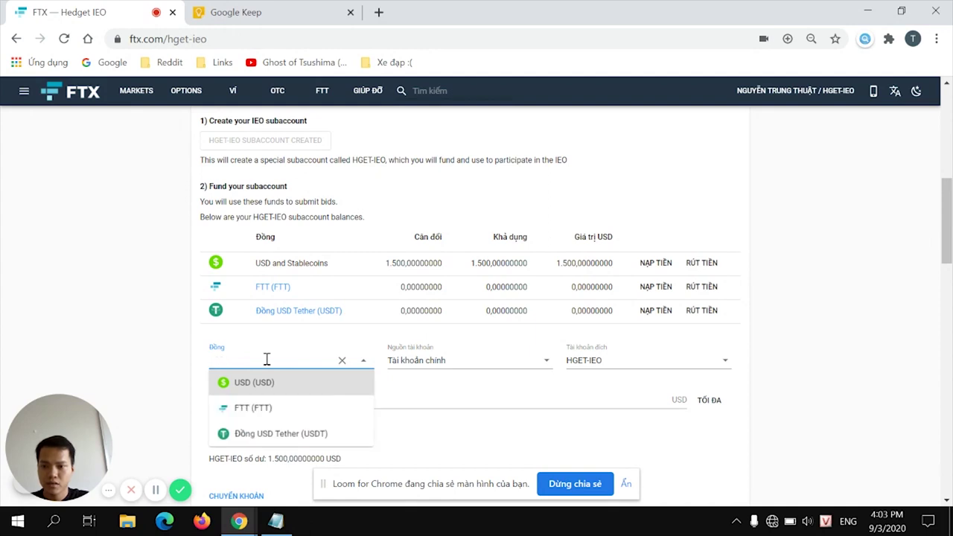
left_click(271, 407)
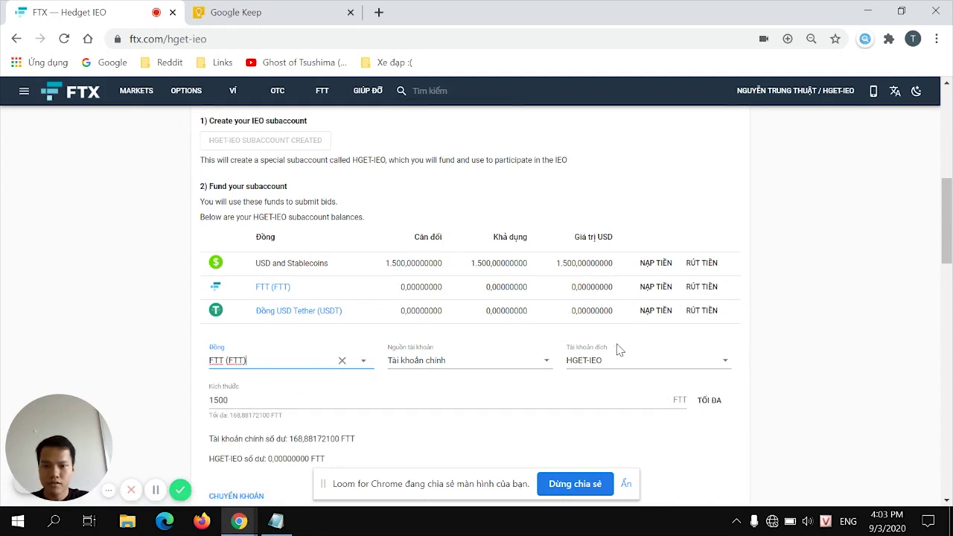
- Transfer 168 FTT from the main account to HGET-IEO, and clear the form's coin selection
left_click(324, 400)
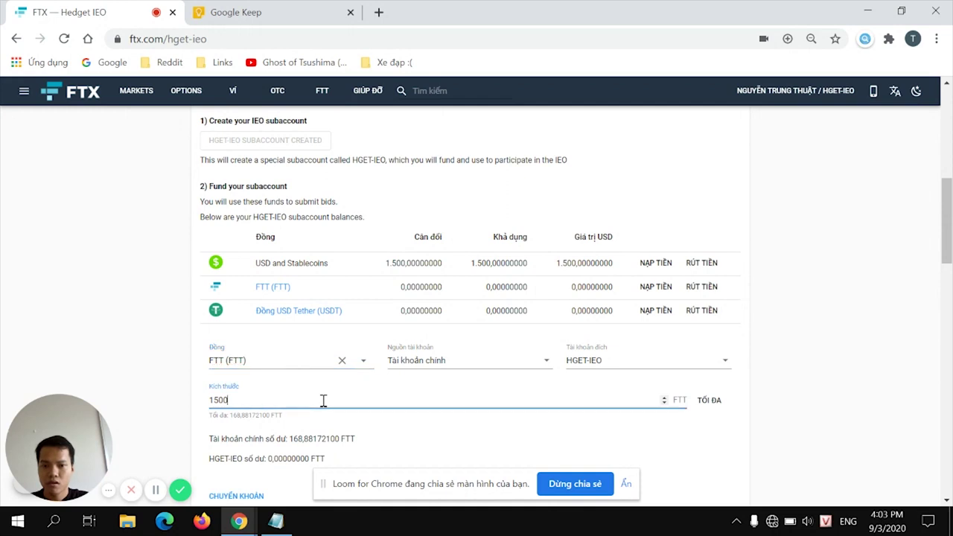
key("BackSpace")
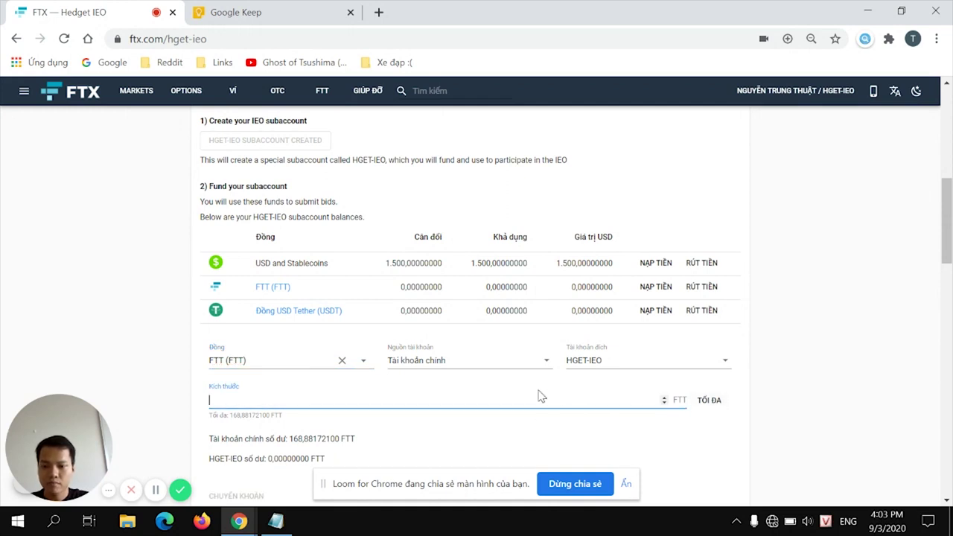
type("168")
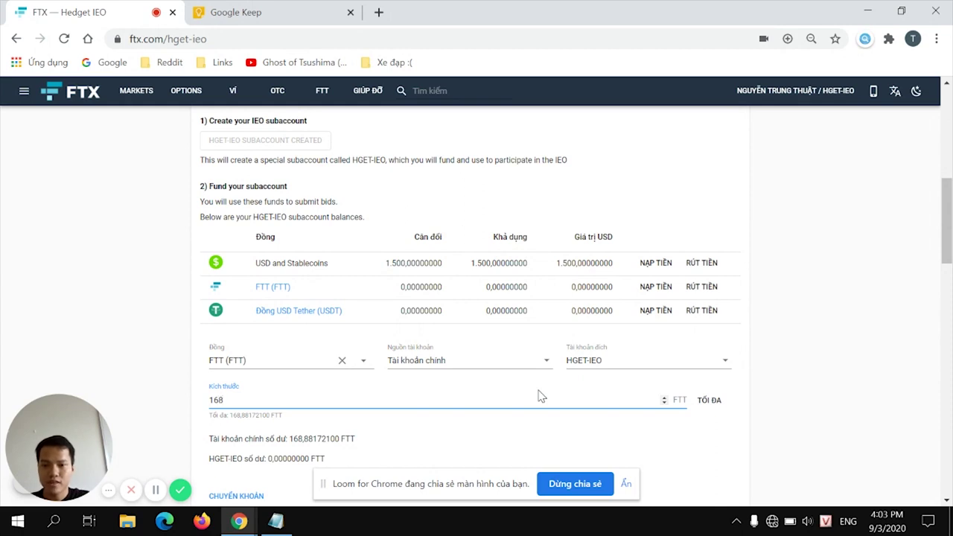
left_click(628, 432)
scroll(536, 443, "down", 1)
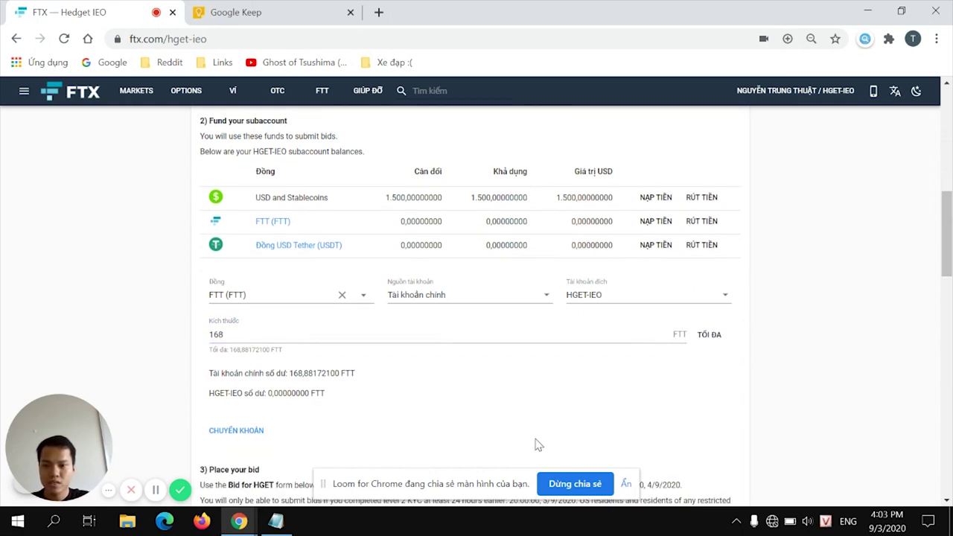
left_click(236, 433)
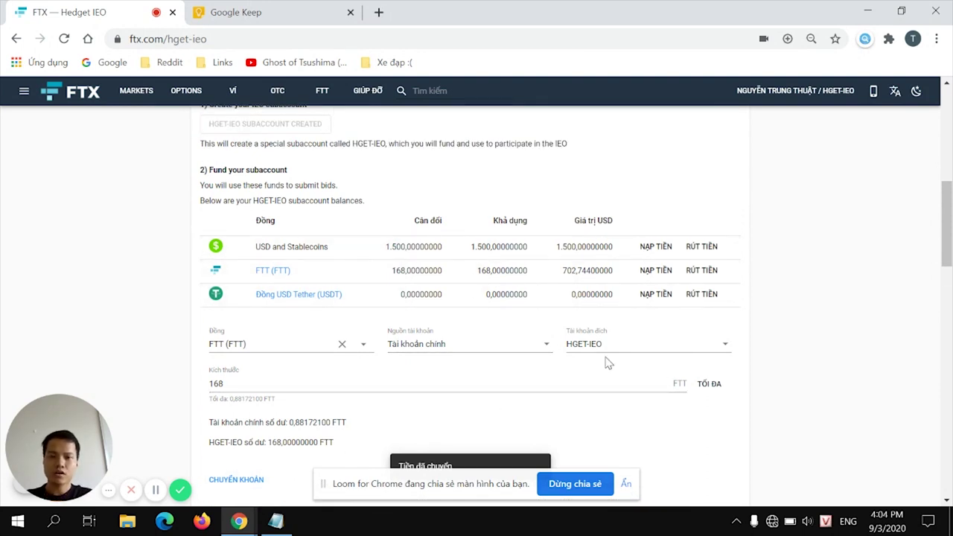
left_click(341, 344)
left_click(511, 413)
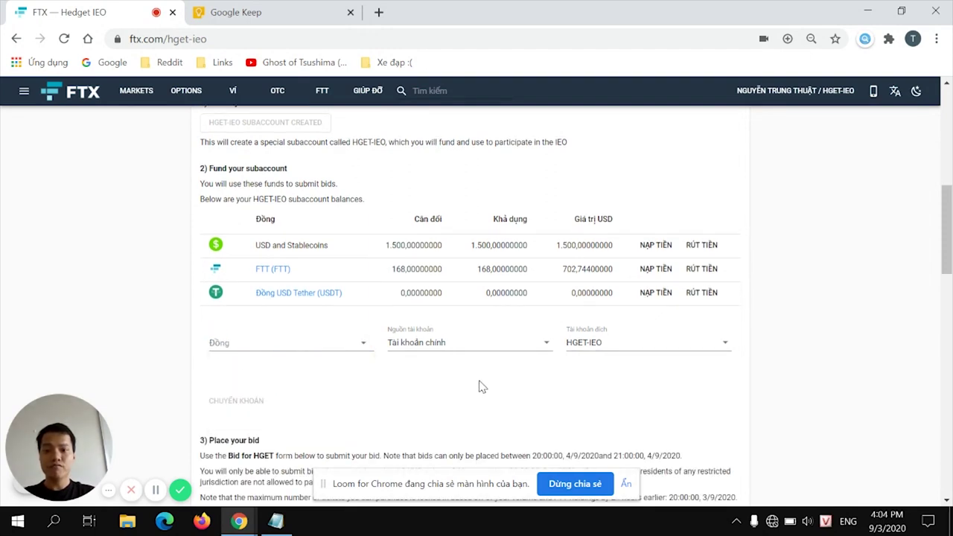
- Open the subaccount management page to view its list and transfer form, and return to the Hedget IEO page
left_click(834, 92)
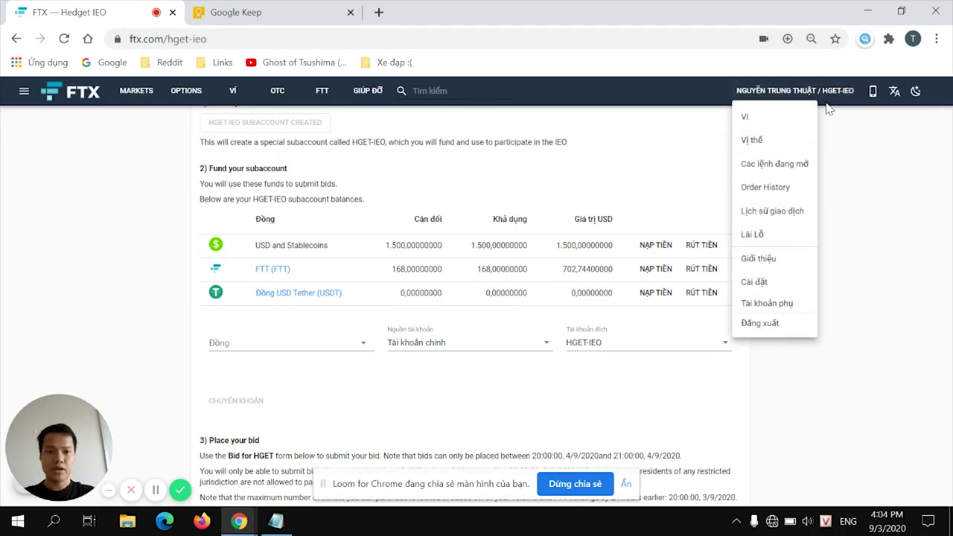
left_click(792, 311)
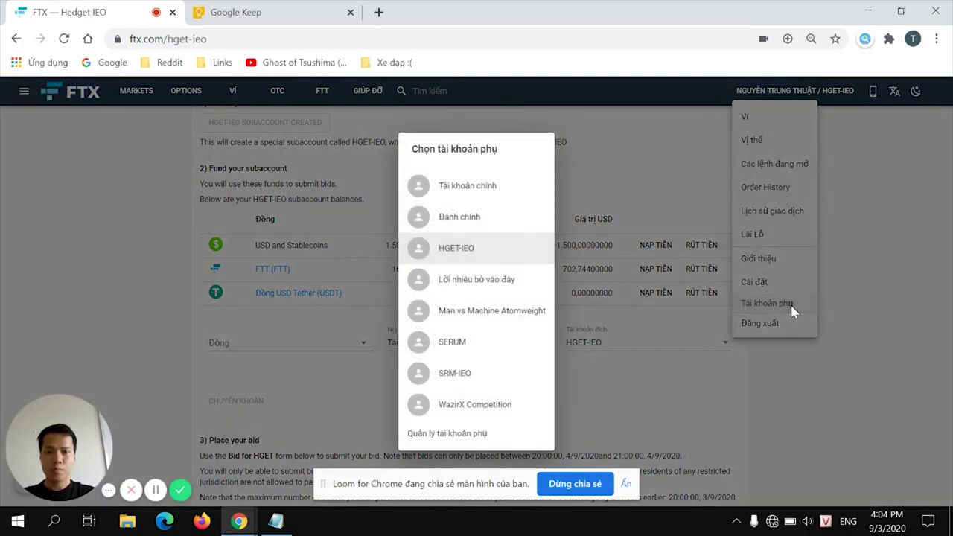
left_click(480, 442)
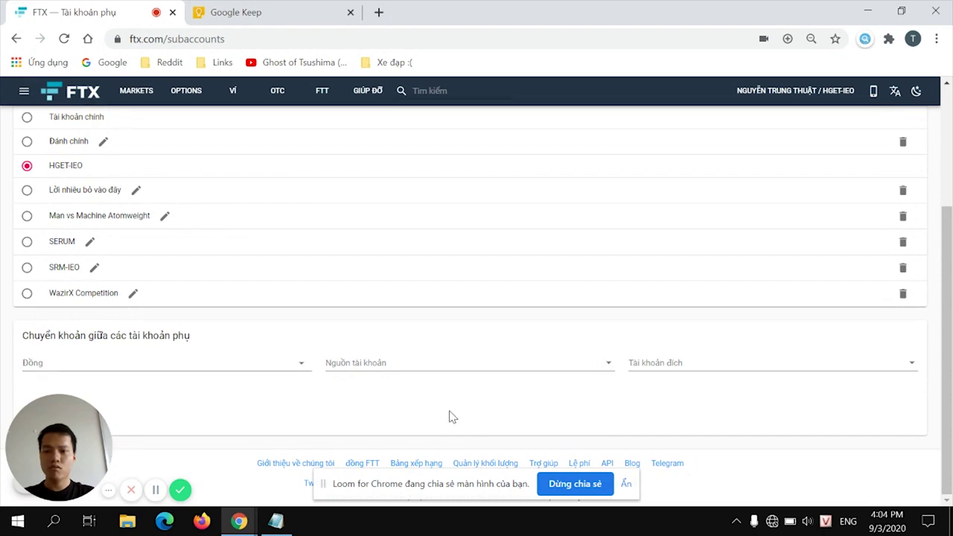
left_click_drag(86, 430, 335, 432)
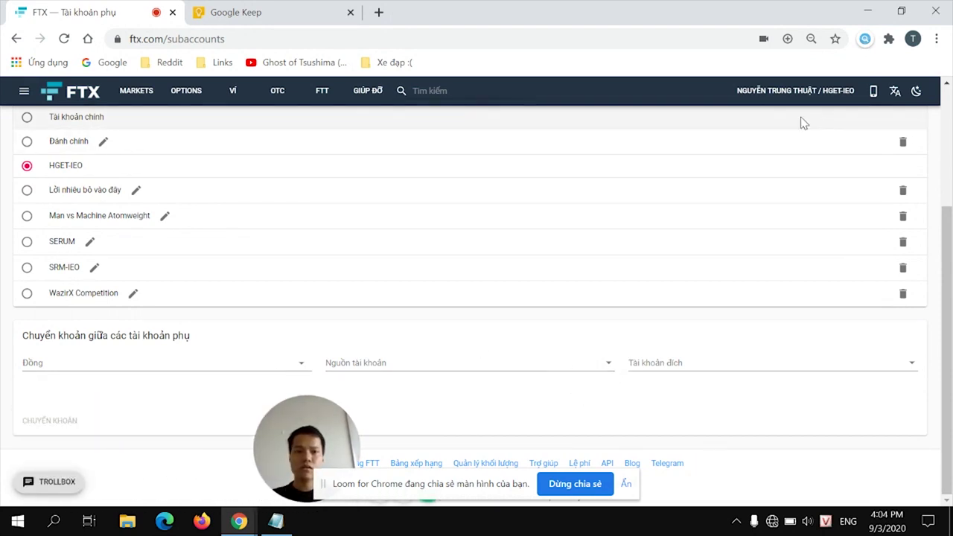
left_click(16, 38)
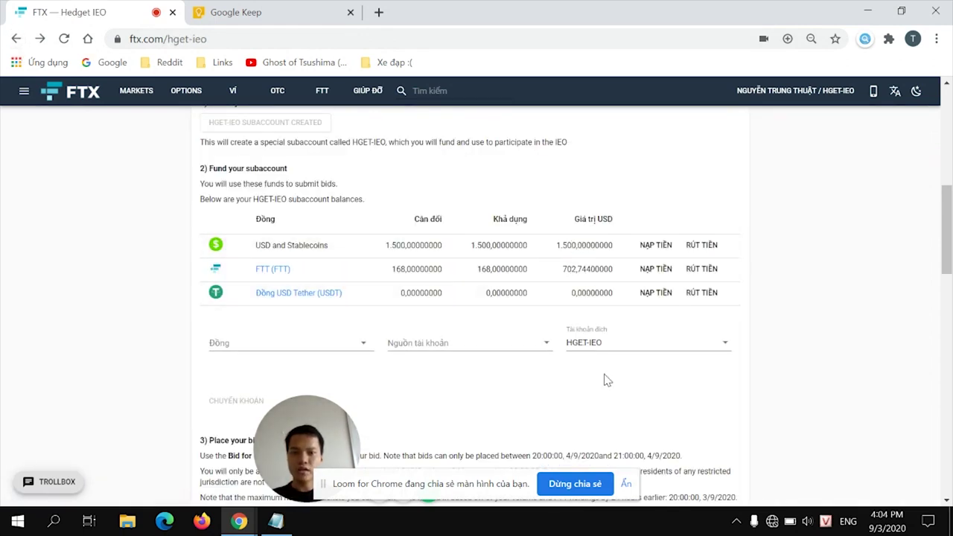
- Read the Hedget IEO instructions on placing bids, awaiting results and using HGET, through to the bid section and conditions
scroll(607, 380, "down", 1)
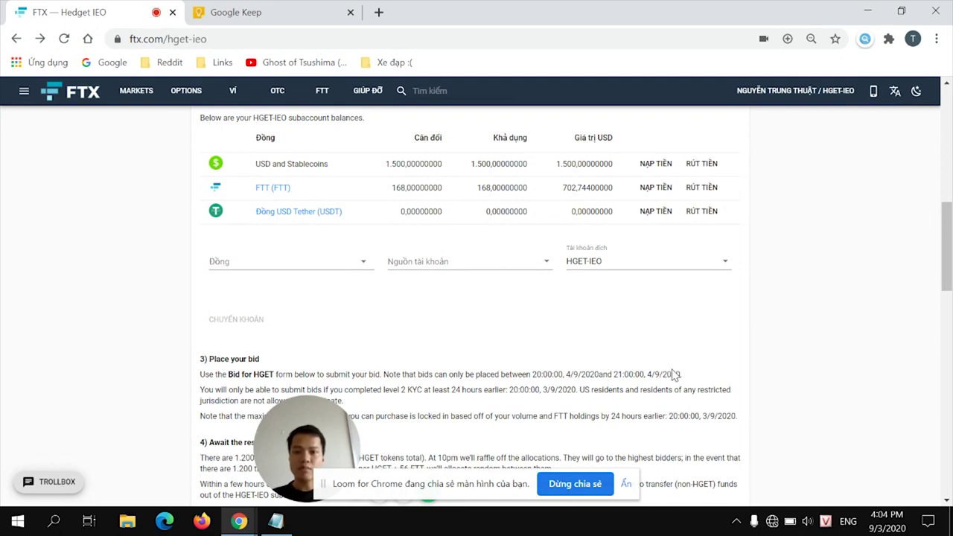
scroll(674, 375, "down", 3)
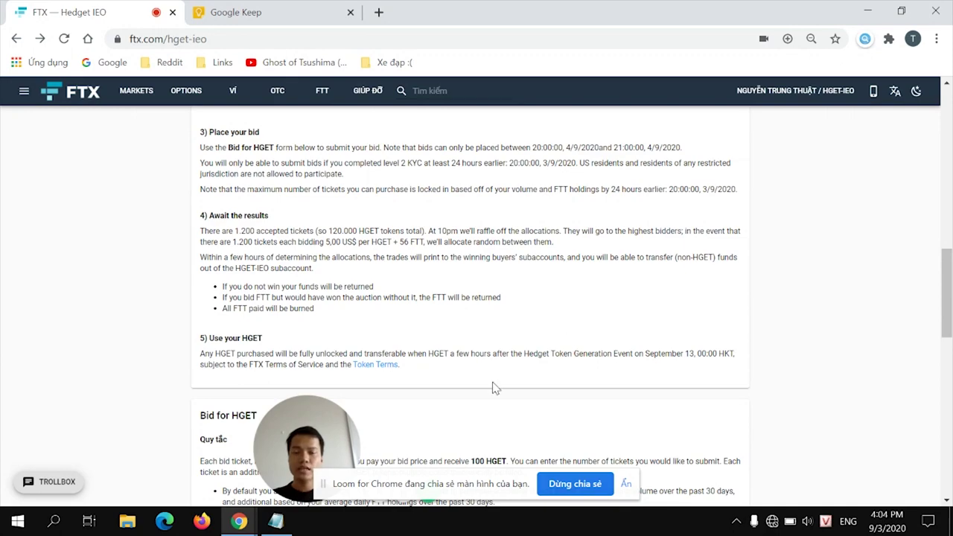
scroll(493, 388, "down", 2)
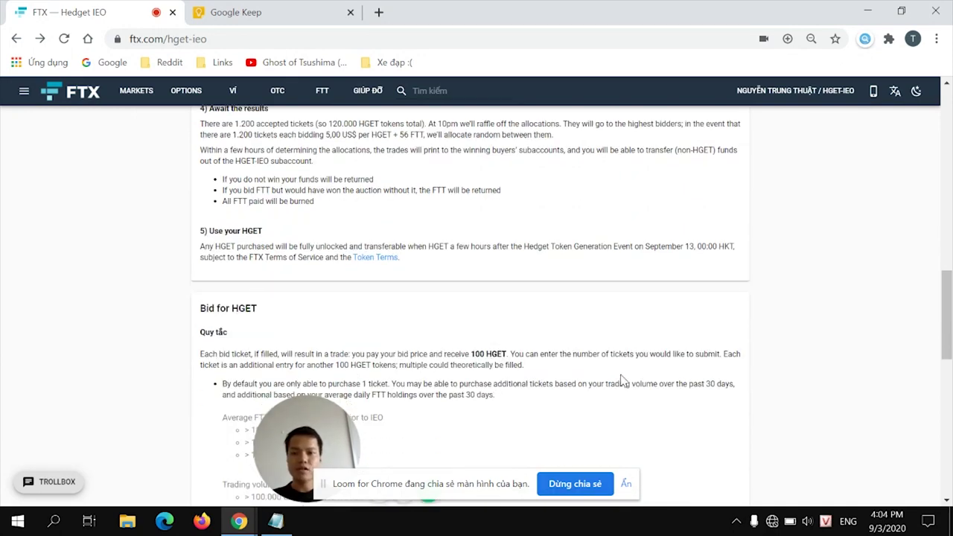
scroll(624, 380, "down", 3)
scroll(624, 381, "up", 8)
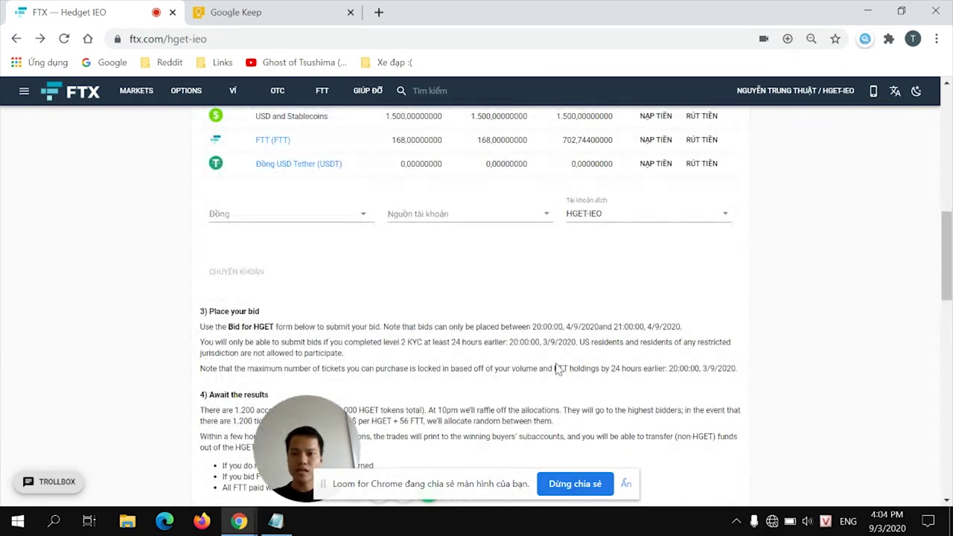
scroll(558, 369, "down", 12)
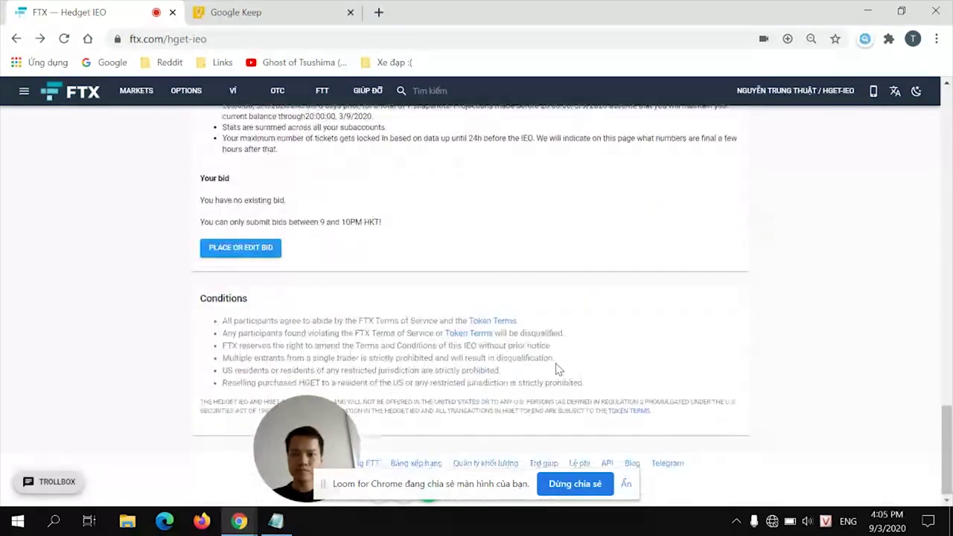
scroll(293, 276, "up", 1)
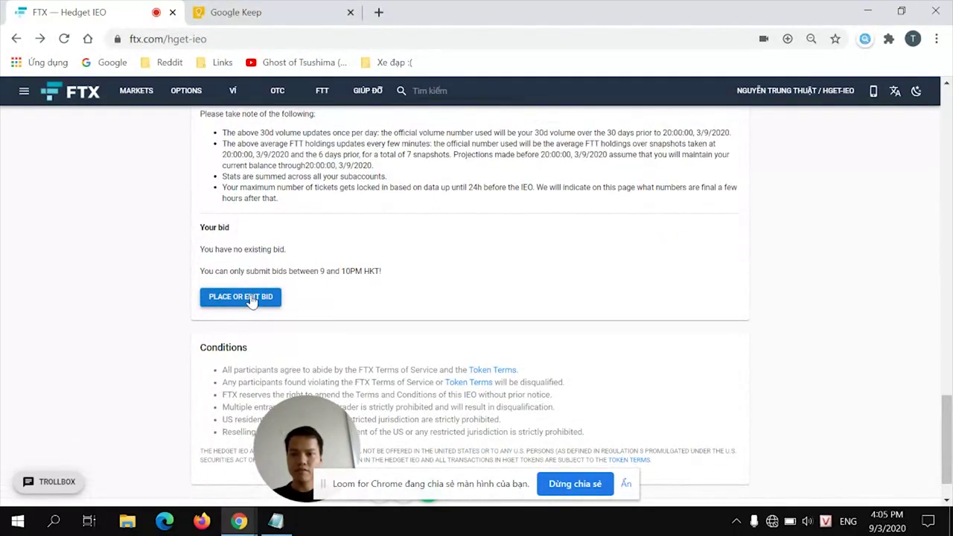
- Open the HGET bid form and set the number of tickets to 3
left_click(251, 298)
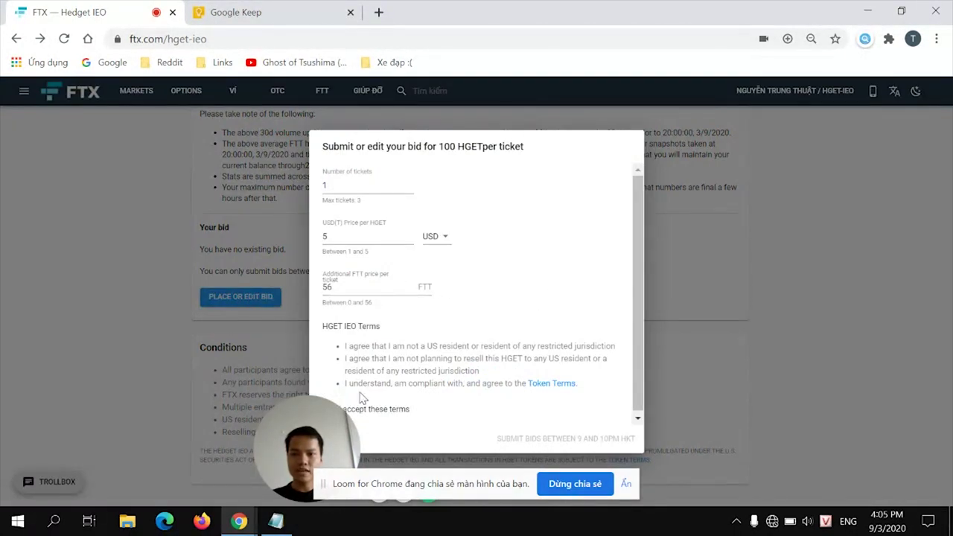
left_click_drag(313, 443, 162, 450)
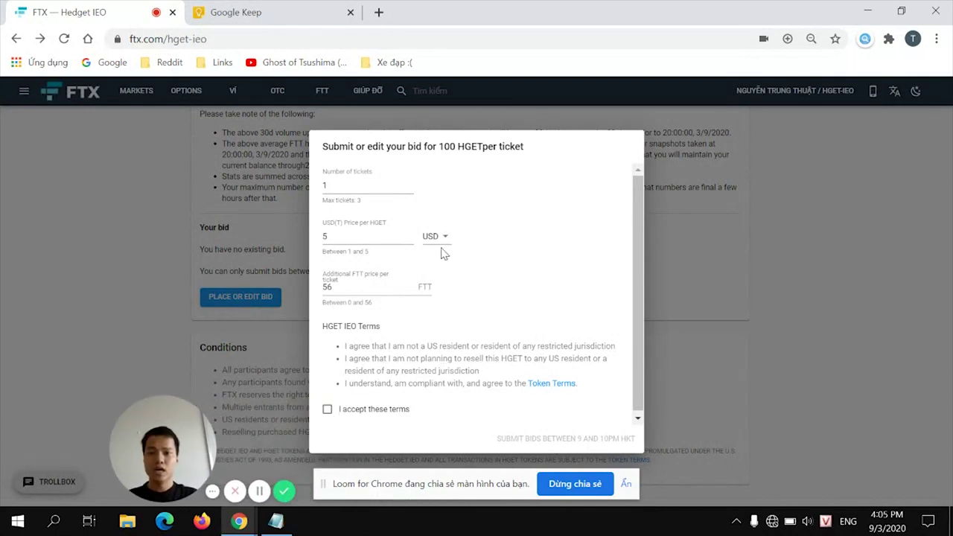
left_click(351, 185)
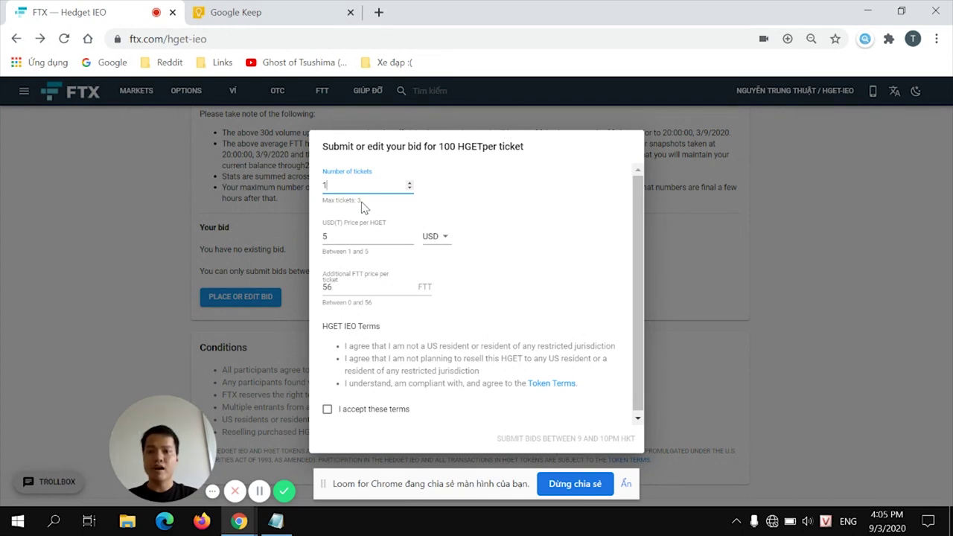
key("BackSpace")
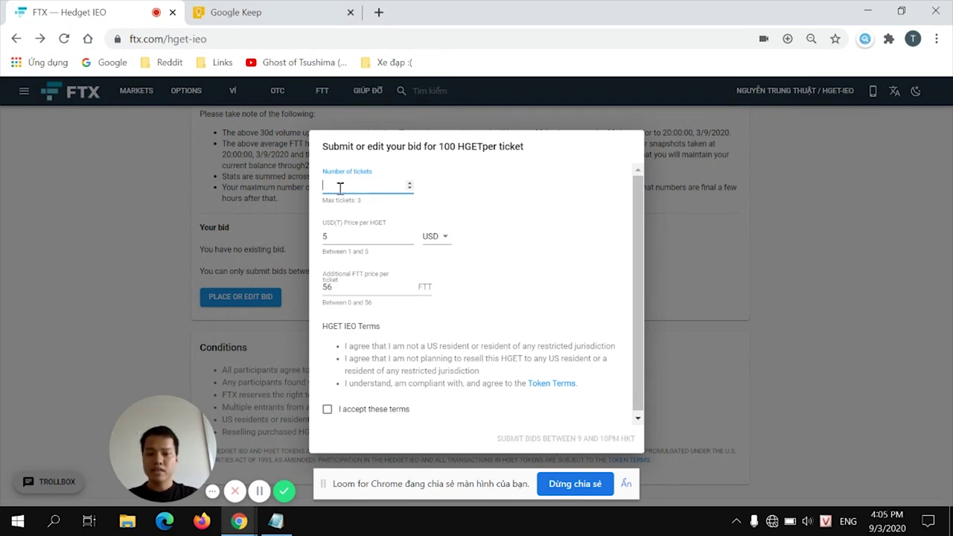
type("3")
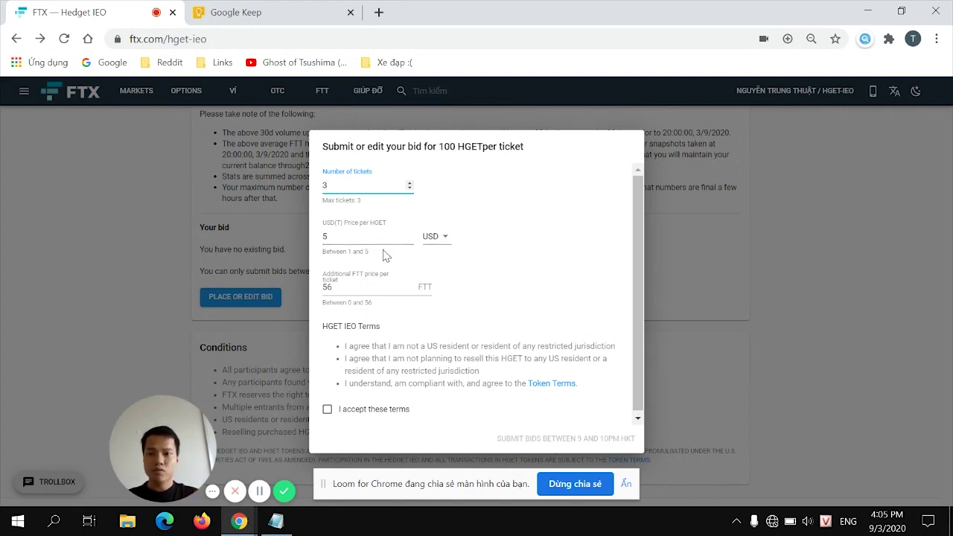
- Set the additional FTT price per ticket to 56 and accept the HGET IEO terms in the bid form
left_click(354, 226)
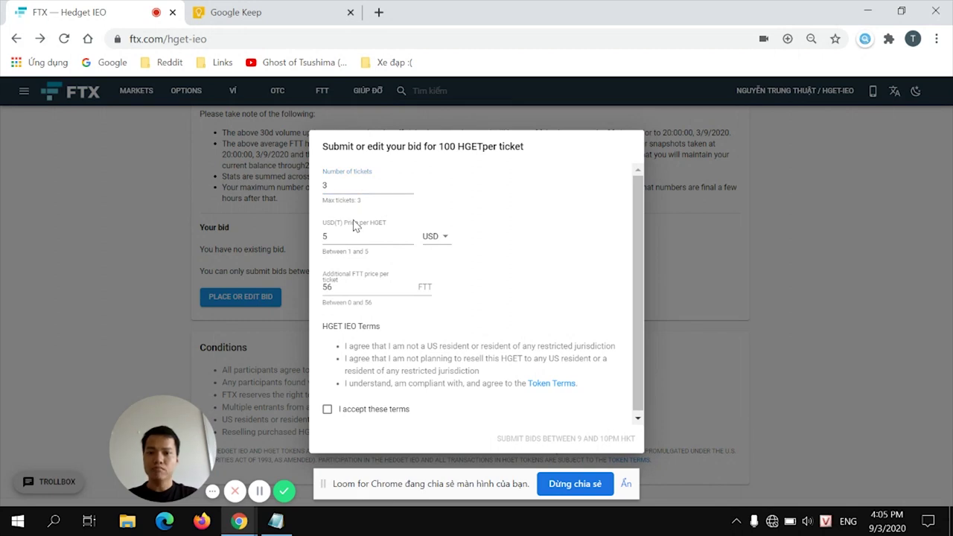
left_click(371, 287)
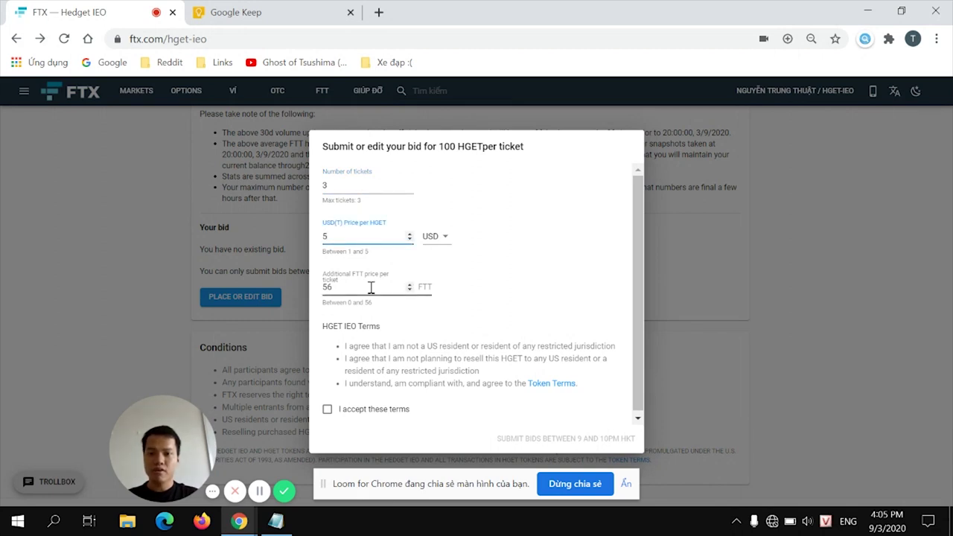
key("BackSpace")
key("BackSpace")
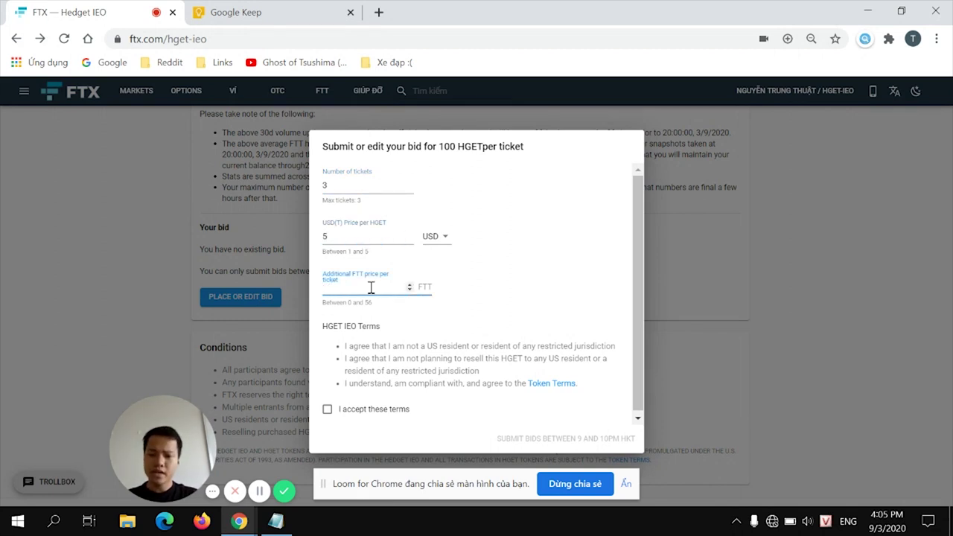
type("200")
key("BackSpace")
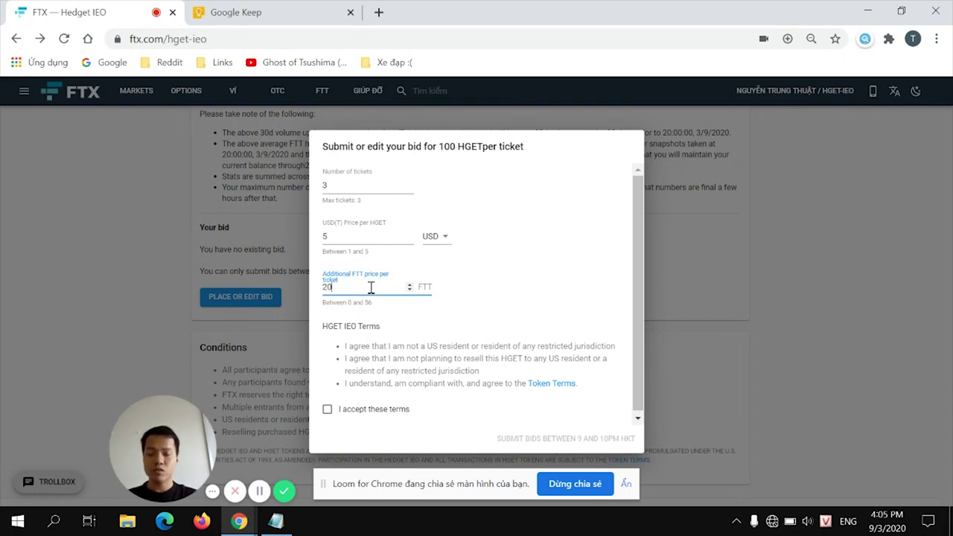
key("BackSpace")
key("BackSpace")
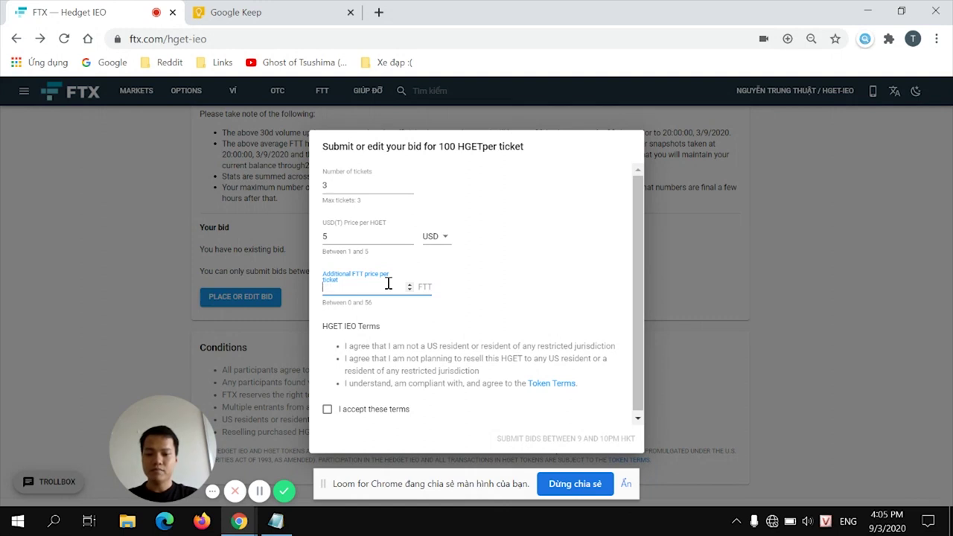
type("56")
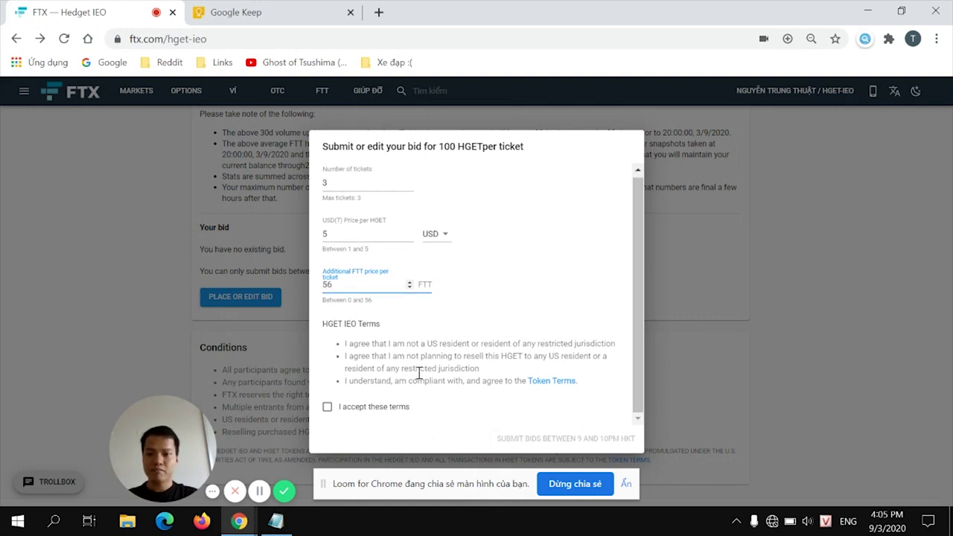
left_click(365, 409)
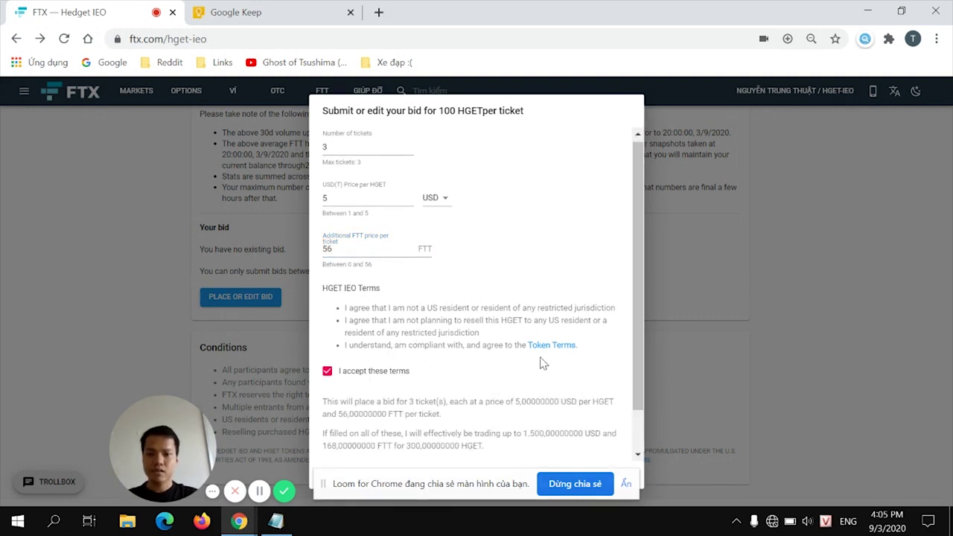
- Review the bid's ticket count, prices, terms and trade summary, and close the bid form without submitting it
scroll(542, 359, "down", 1)
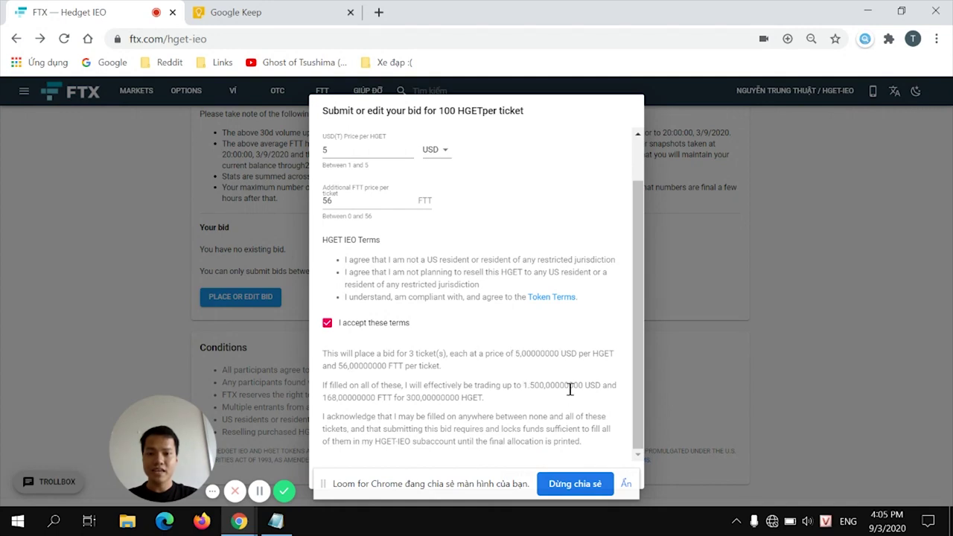
scroll(570, 387, "up", 1)
scroll(564, 377, "down", 1)
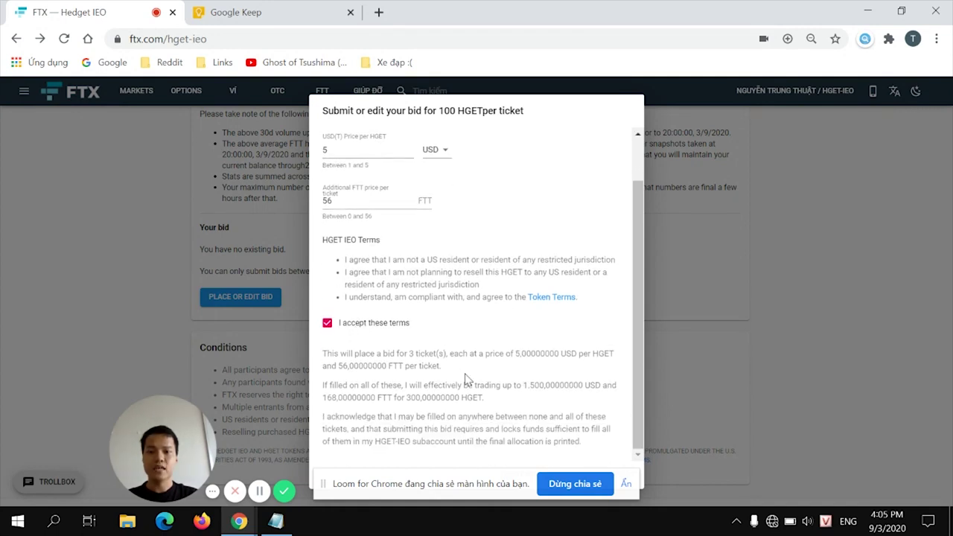
scroll(500, 383, "up", 1)
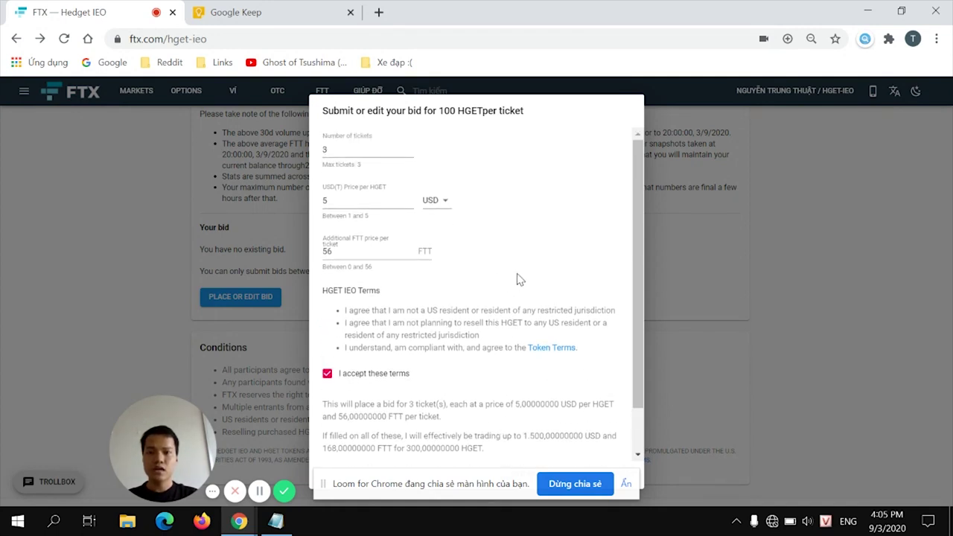
scroll(528, 364, "down", 1)
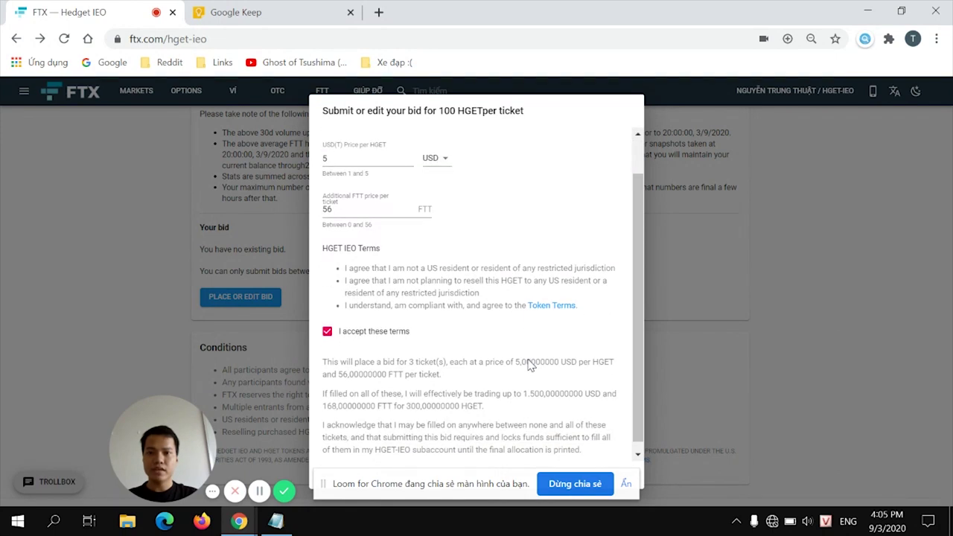
scroll(528, 364, "up", 1)
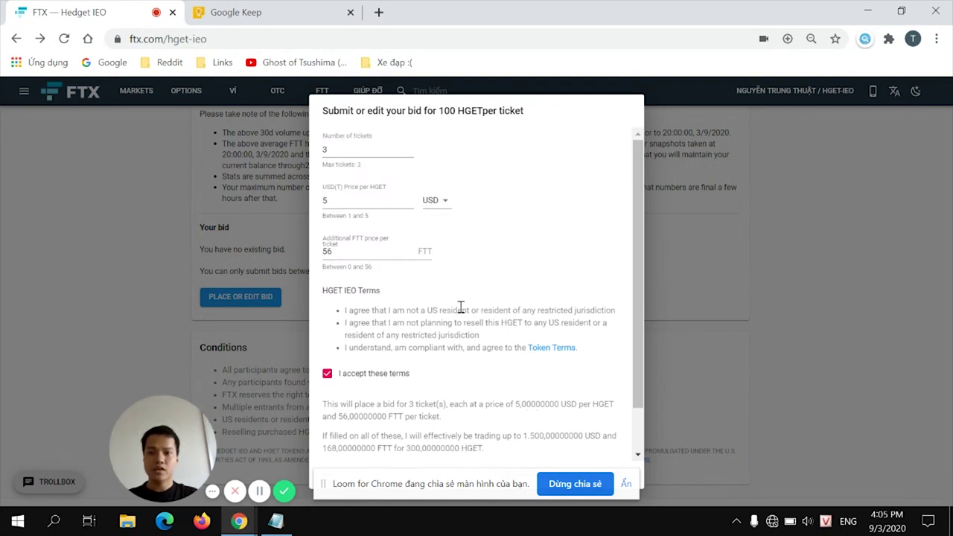
left_click(344, 155)
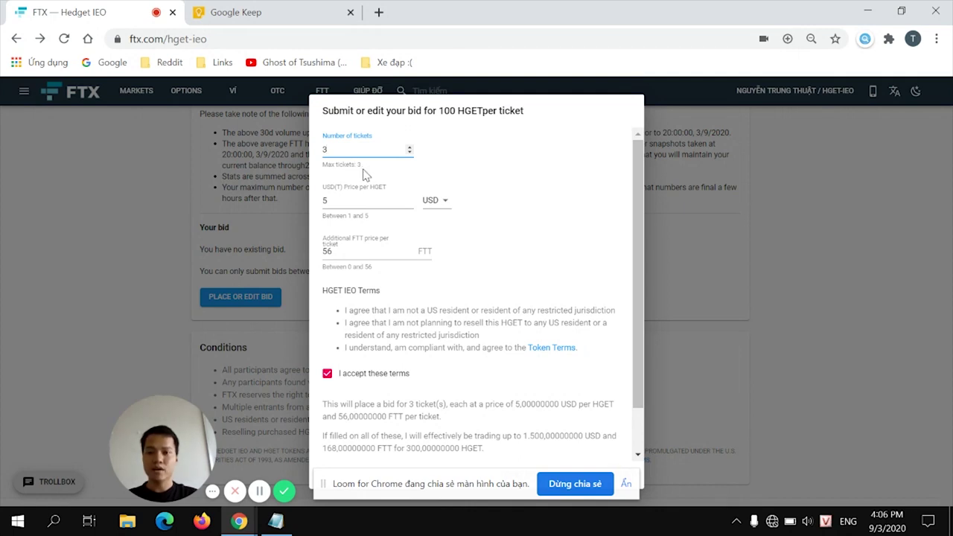
left_click(366, 196)
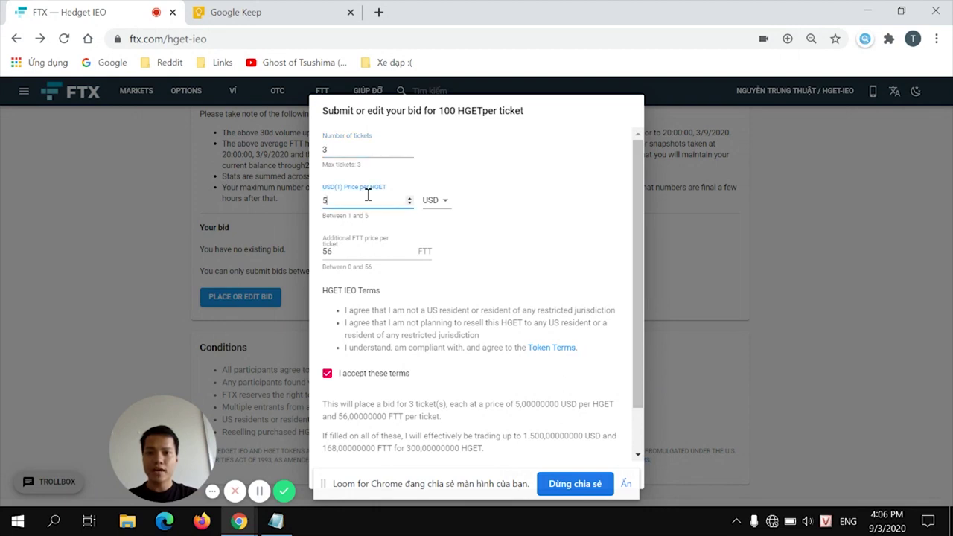
left_click(370, 251)
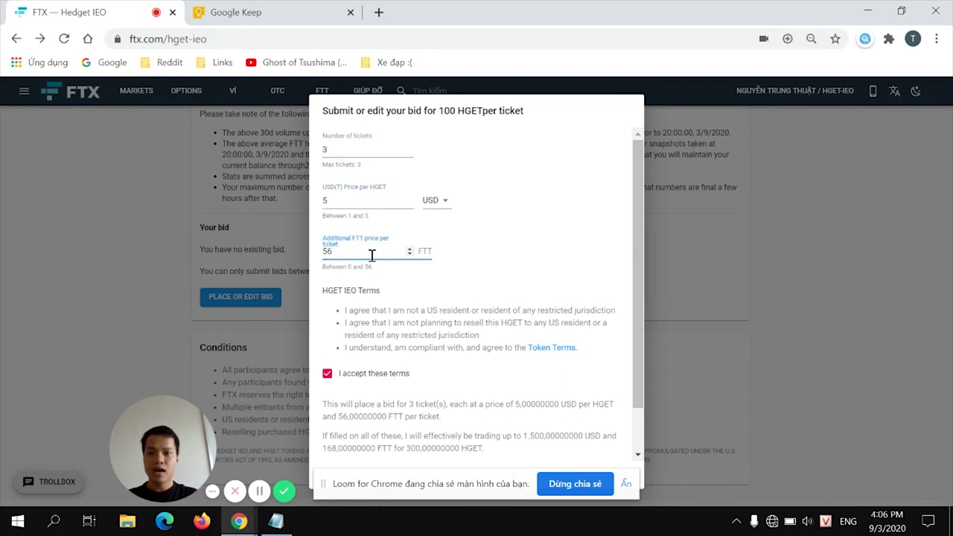
scroll(476, 324, "down", 1)
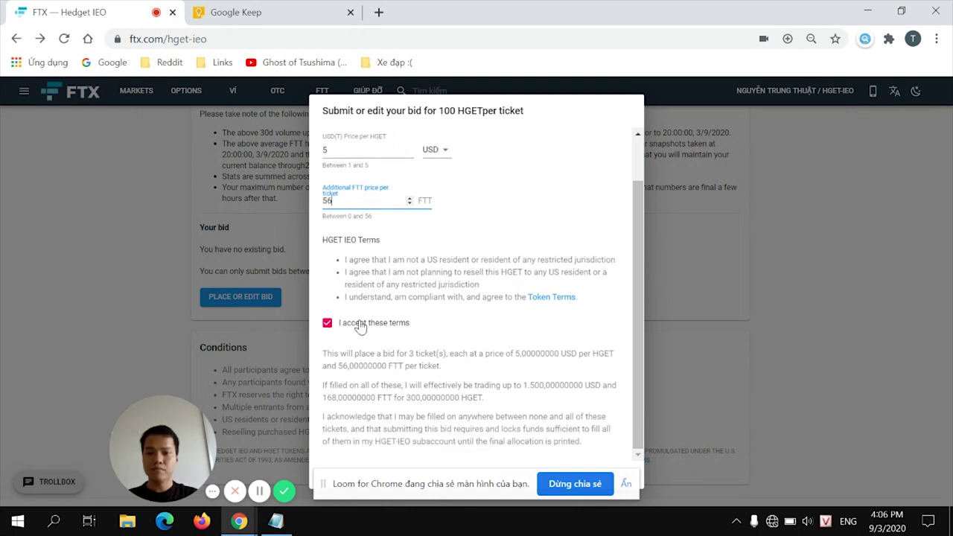
left_click(419, 338)
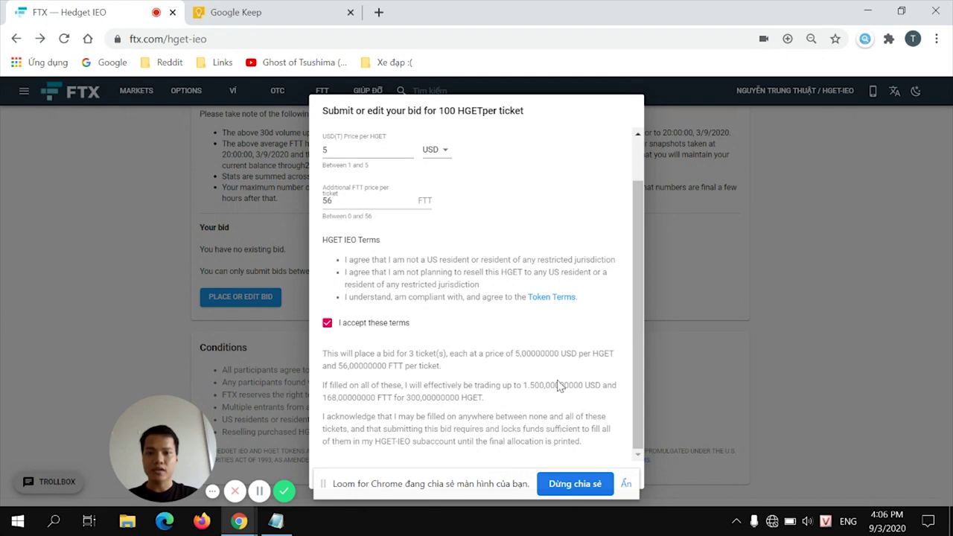
left_click(740, 378)
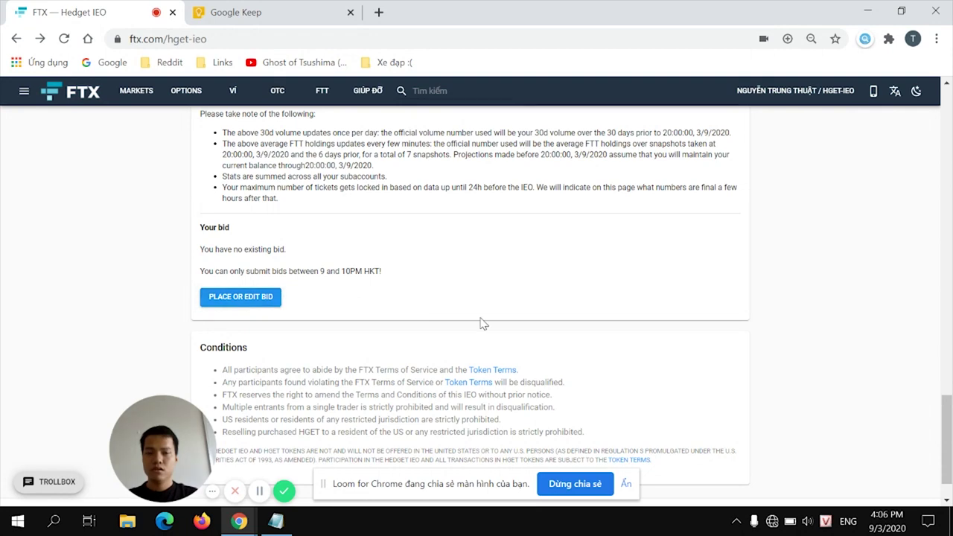
- Return to the funding section of the Hedget IEO page to check the HGET-IEO subaccount balances
scroll(598, 323, "down", 1)
scroll(595, 324, "up", 3)
scroll(598, 323, "up", 15)
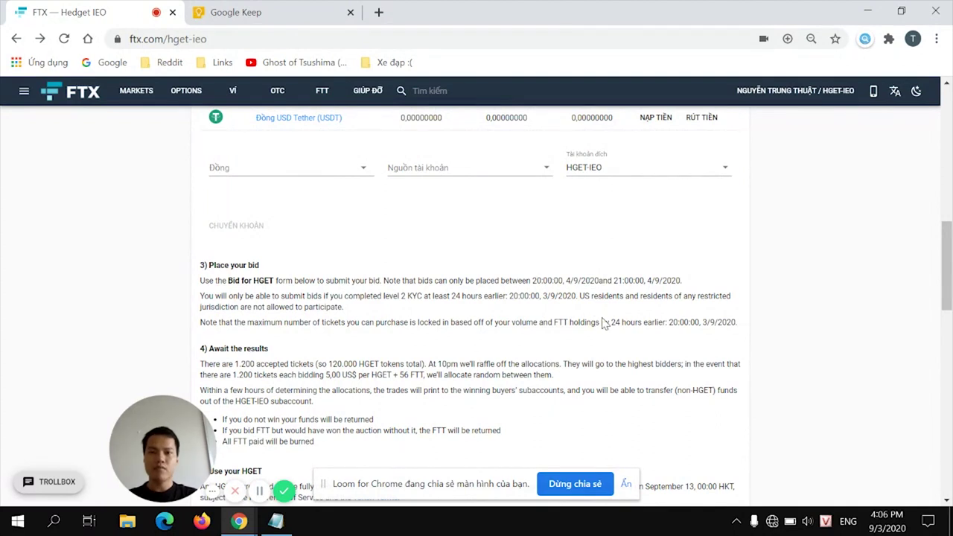
scroll(602, 321, "up", 1)
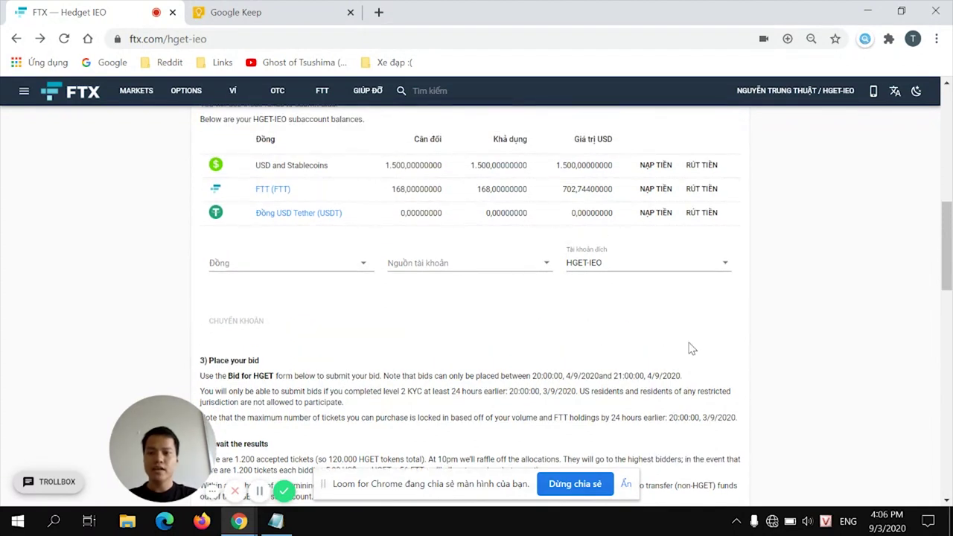